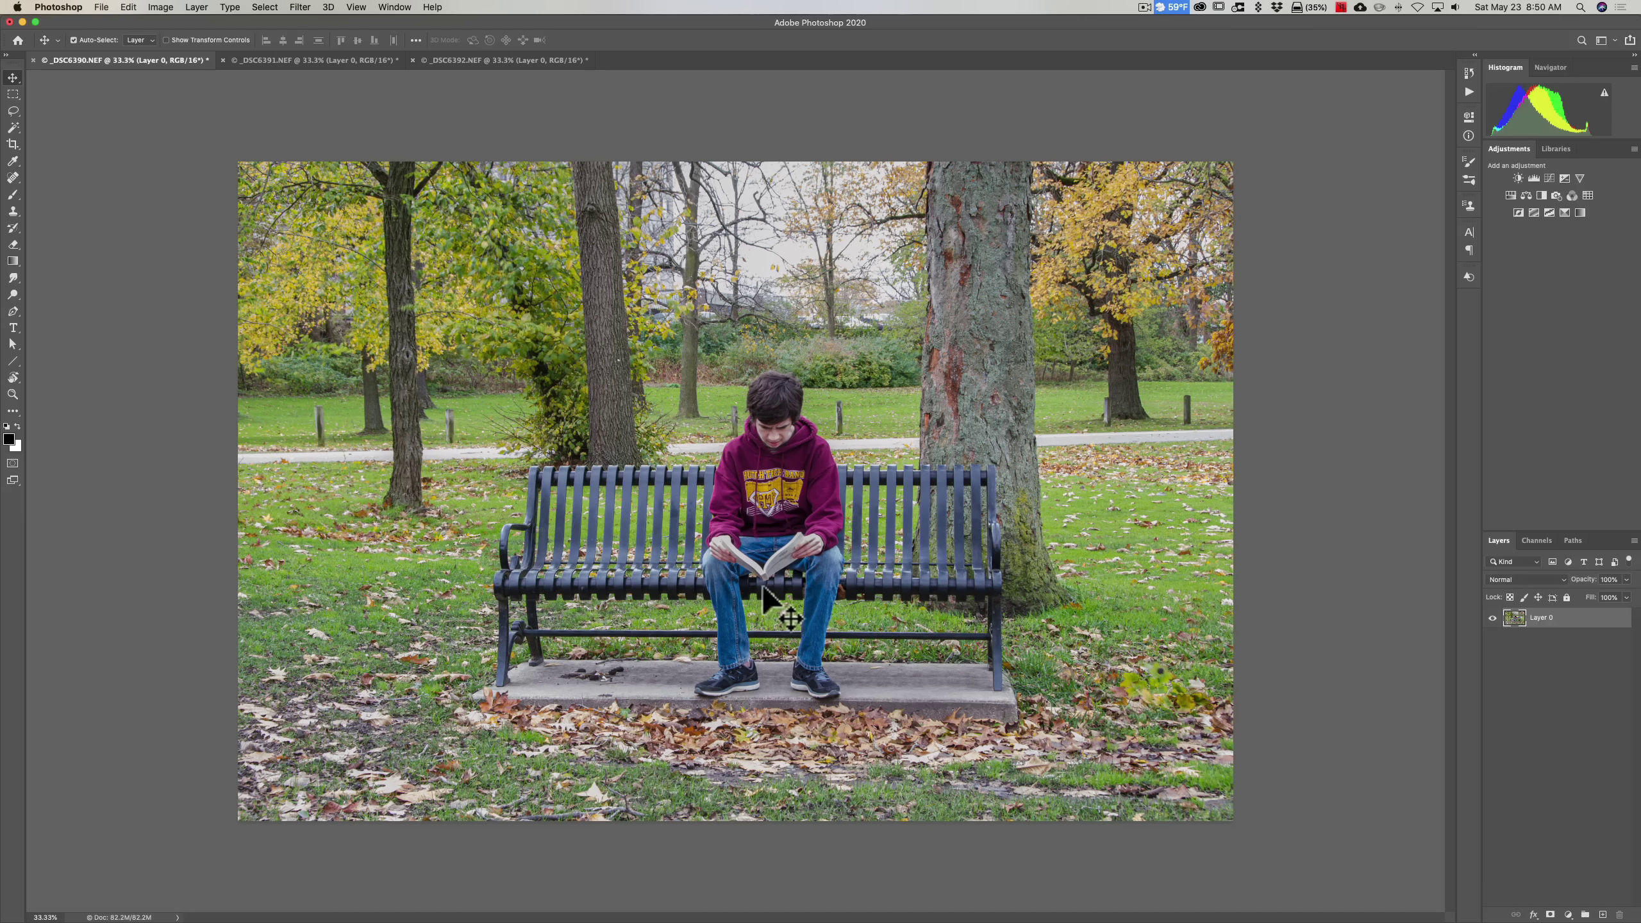
# - Flip between the _DSC6390 and _DSC6391 photos, ending on _DSC6391.NEF
pyautogui.click(290, 58)
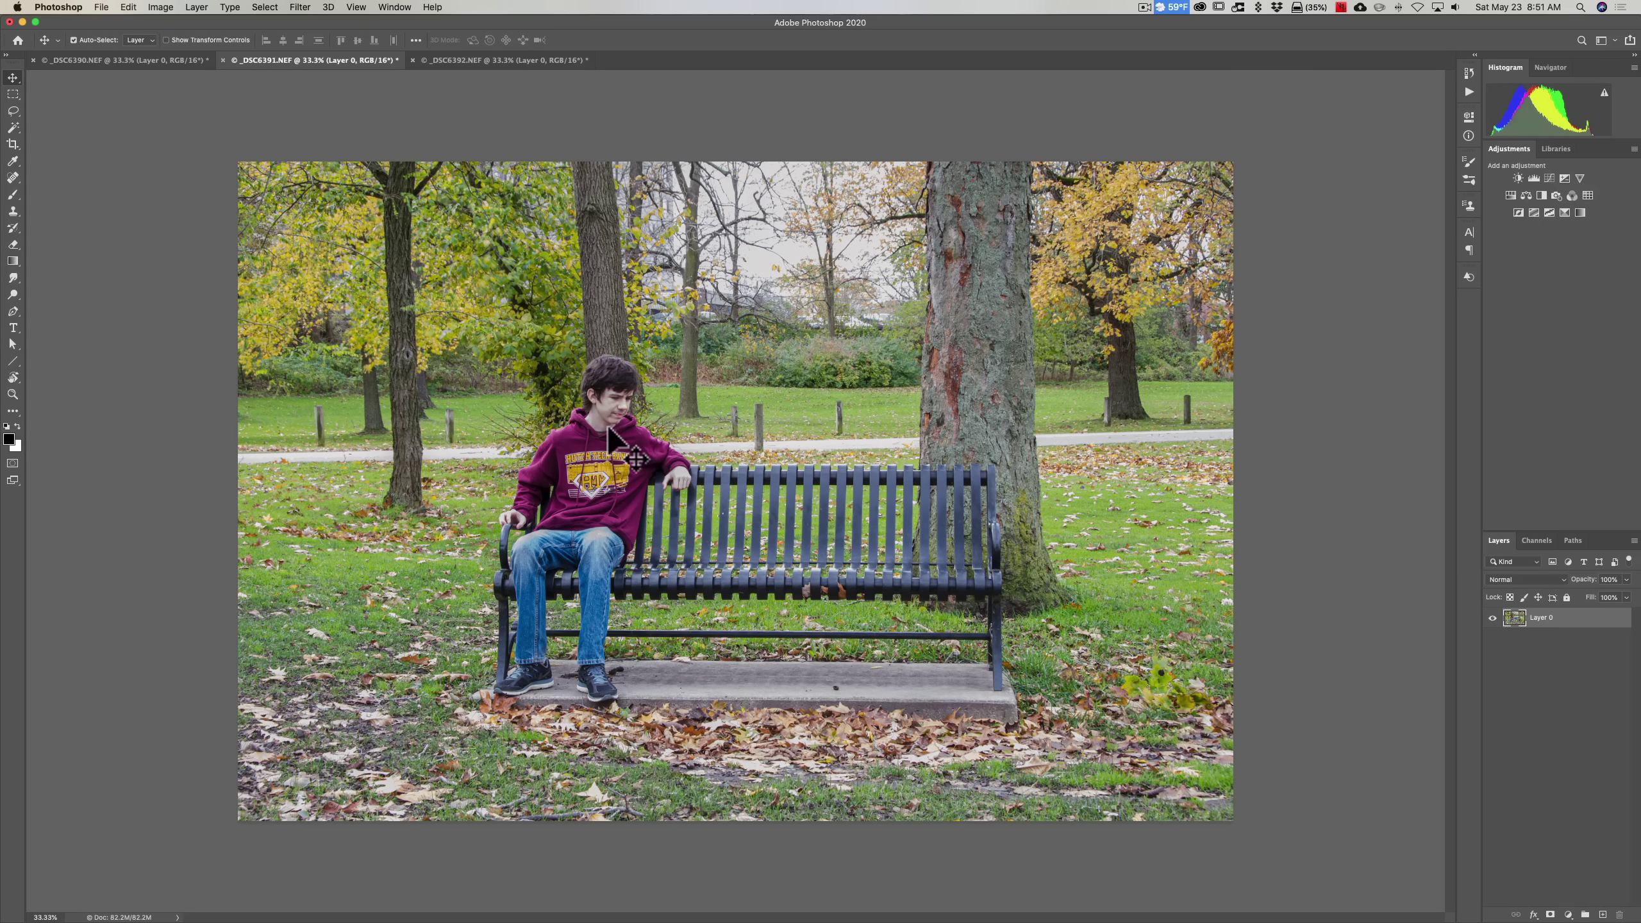
pyautogui.click(151, 59)
pyautogui.click(272, 58)
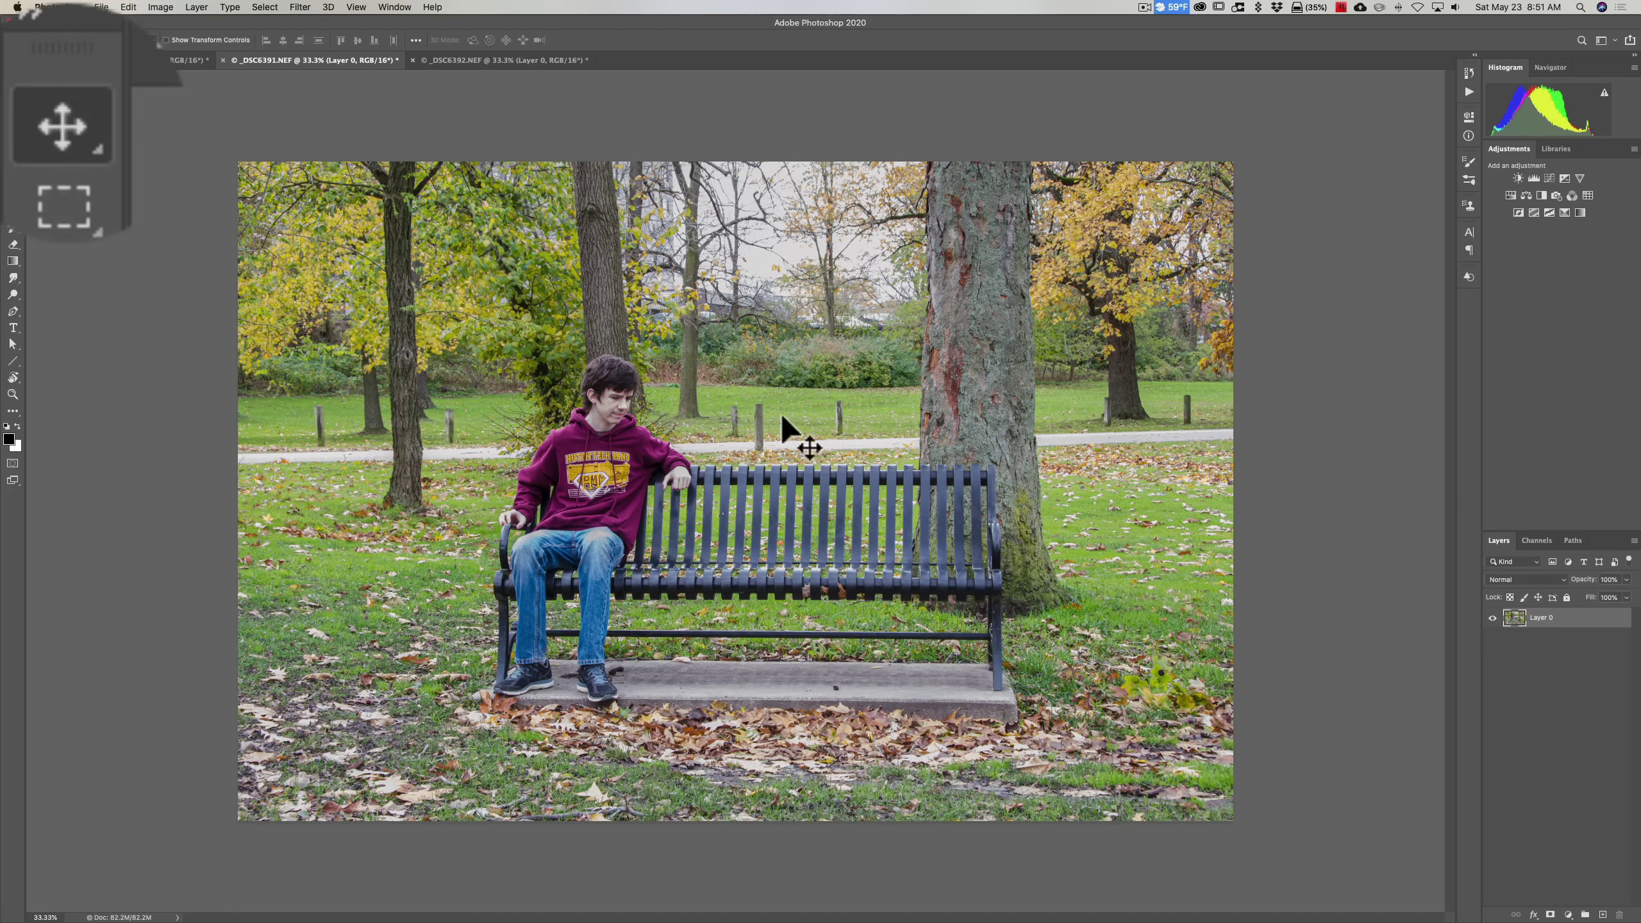
# - Shift-drag the left-sitting boy's layer into _DSC6390.NEF so it lands aligned as Layer 1
pyautogui.moveTo(775, 420); pyautogui.dragTo(795, 491)
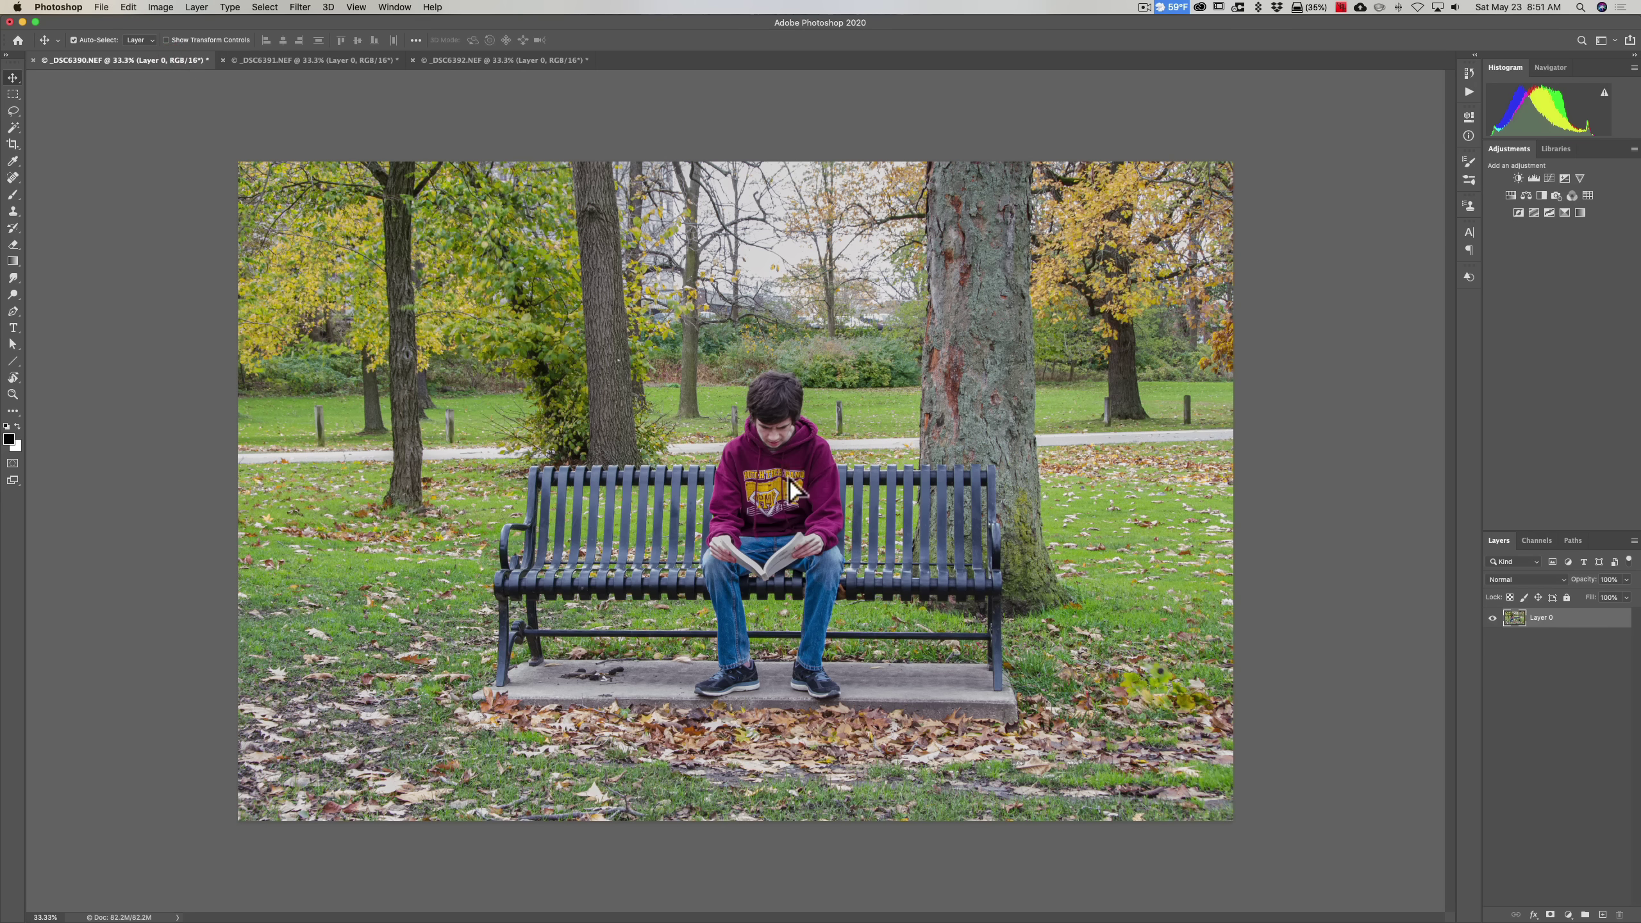
pyautogui.press('shift')
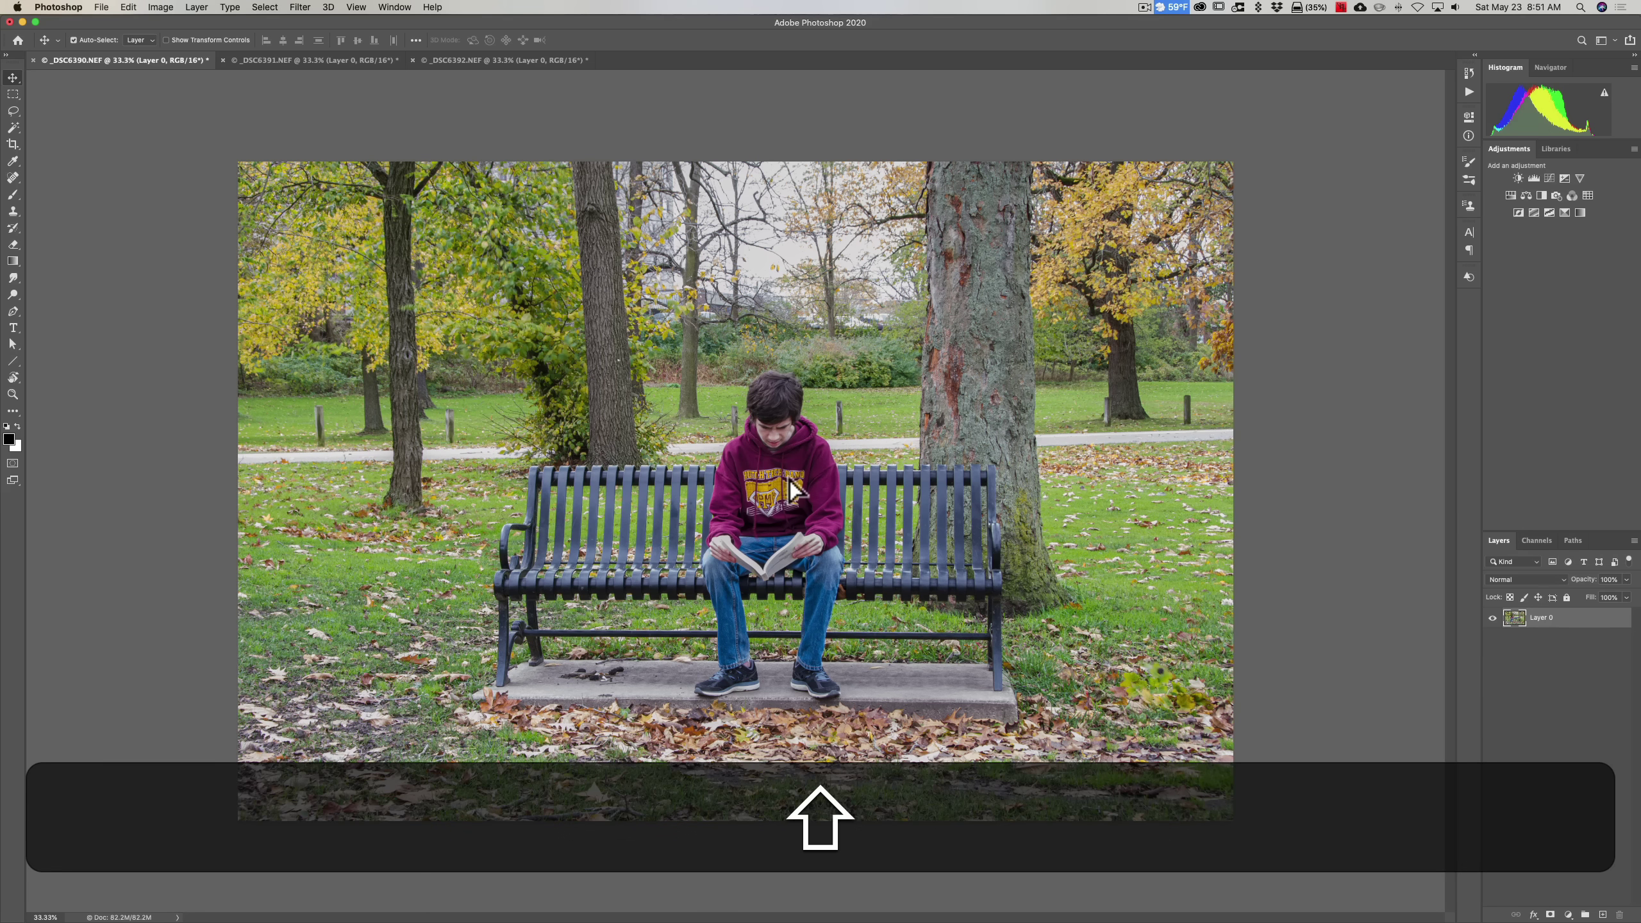
pyautogui.moveTo(789, 478); pyautogui.dragTo(789, 478)
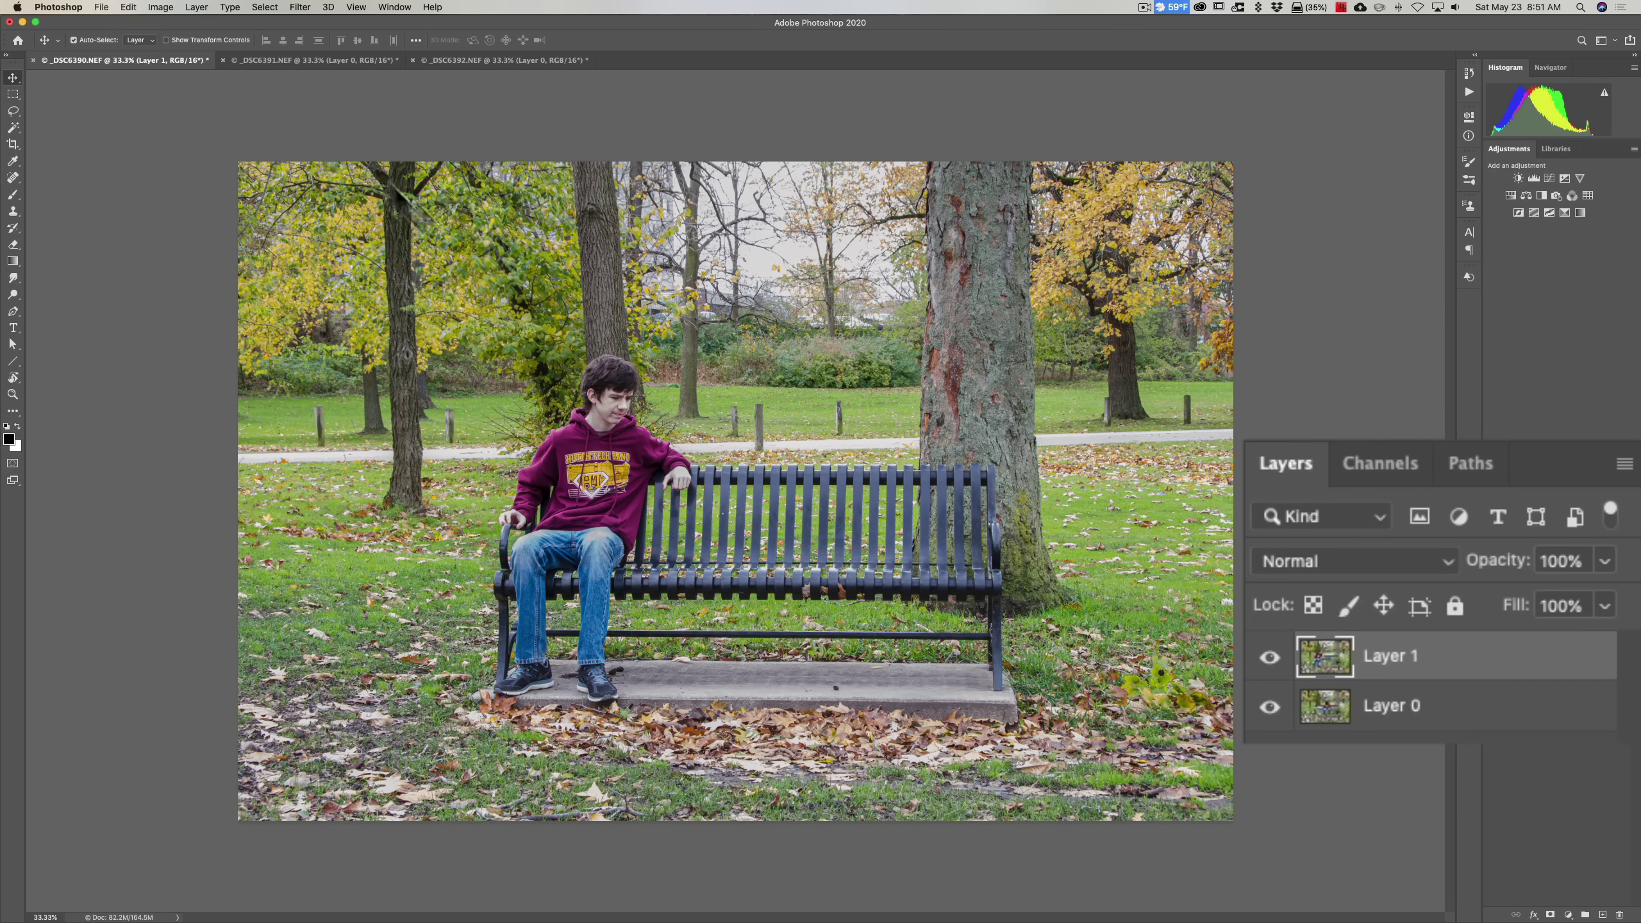
pyautogui.click(282, 59)
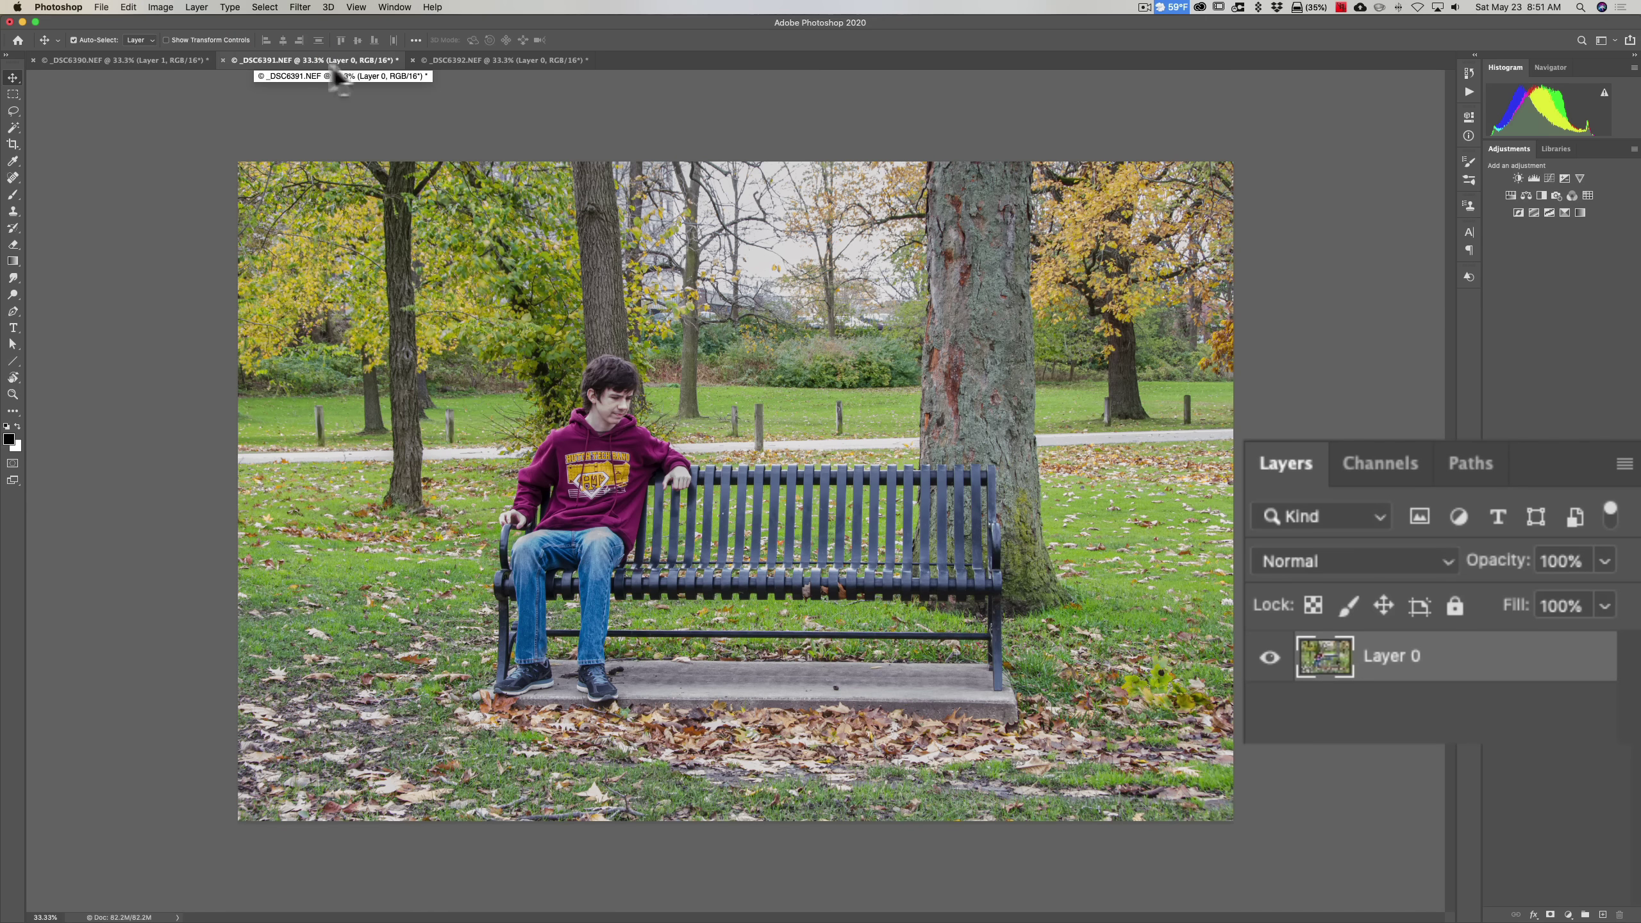
pyautogui.click(184, 62)
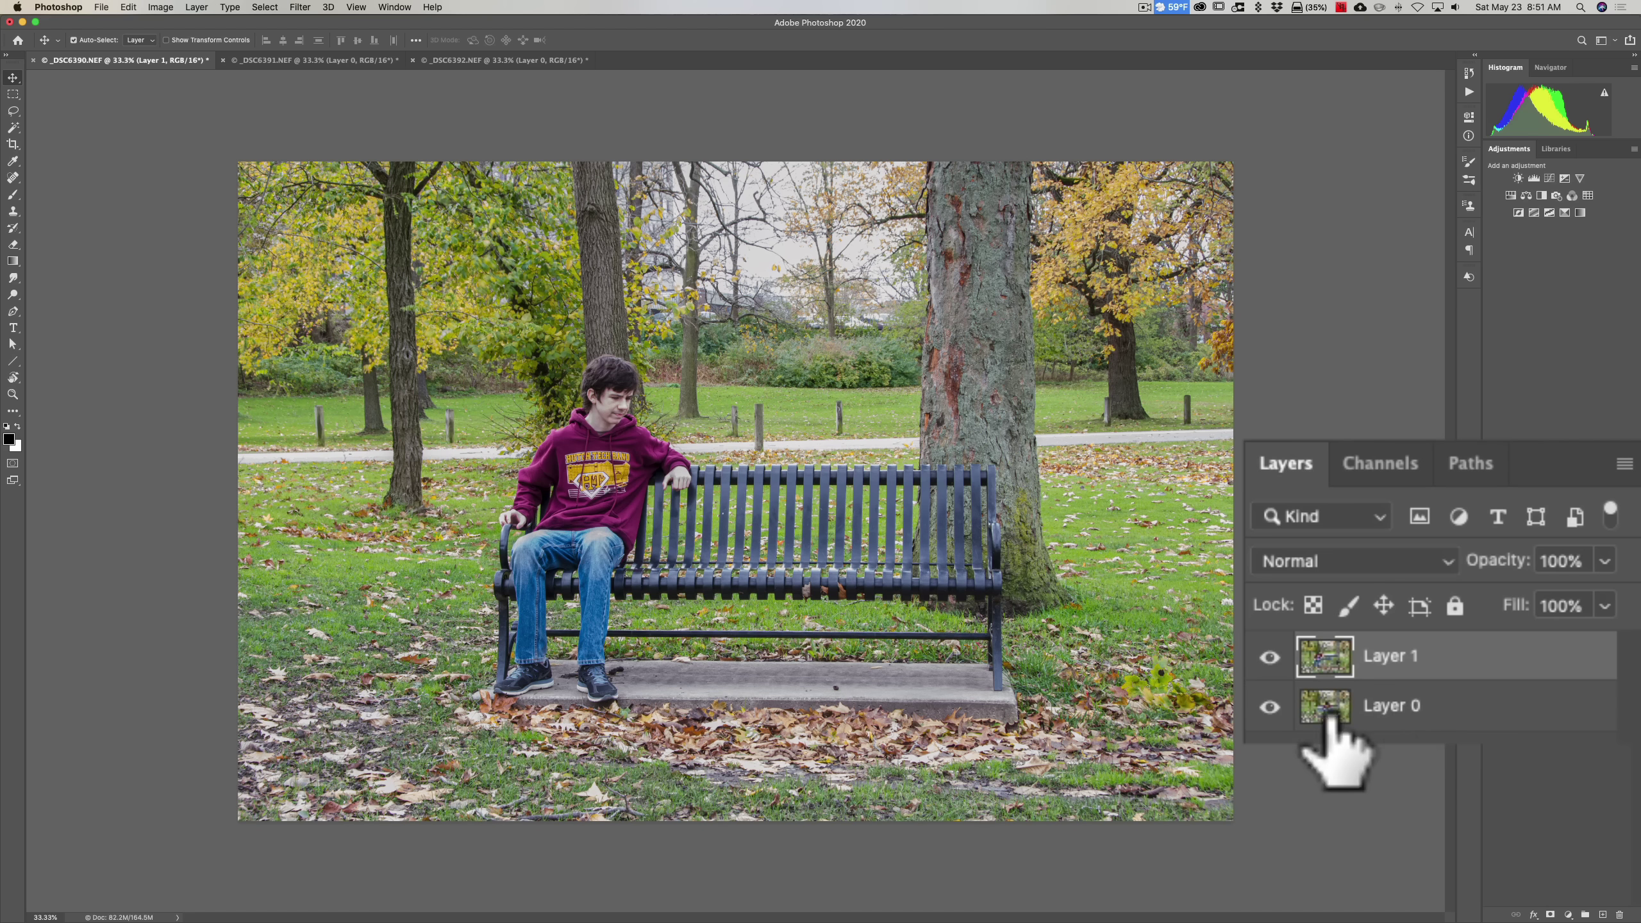
pyautogui.click(1269, 657)
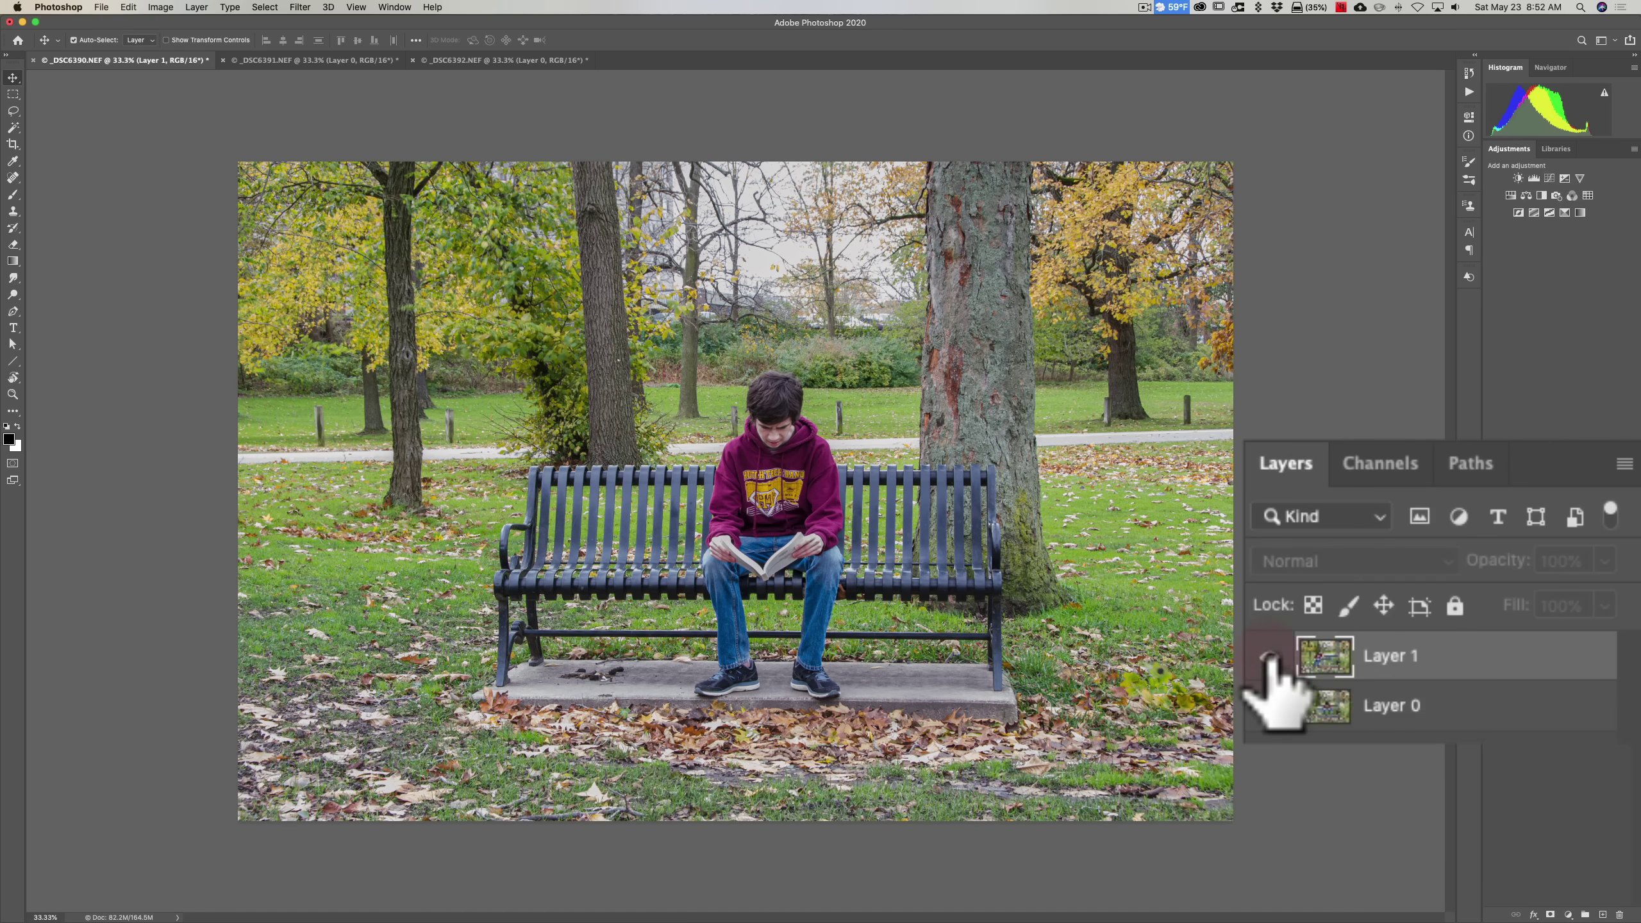
pyautogui.click(1270, 656)
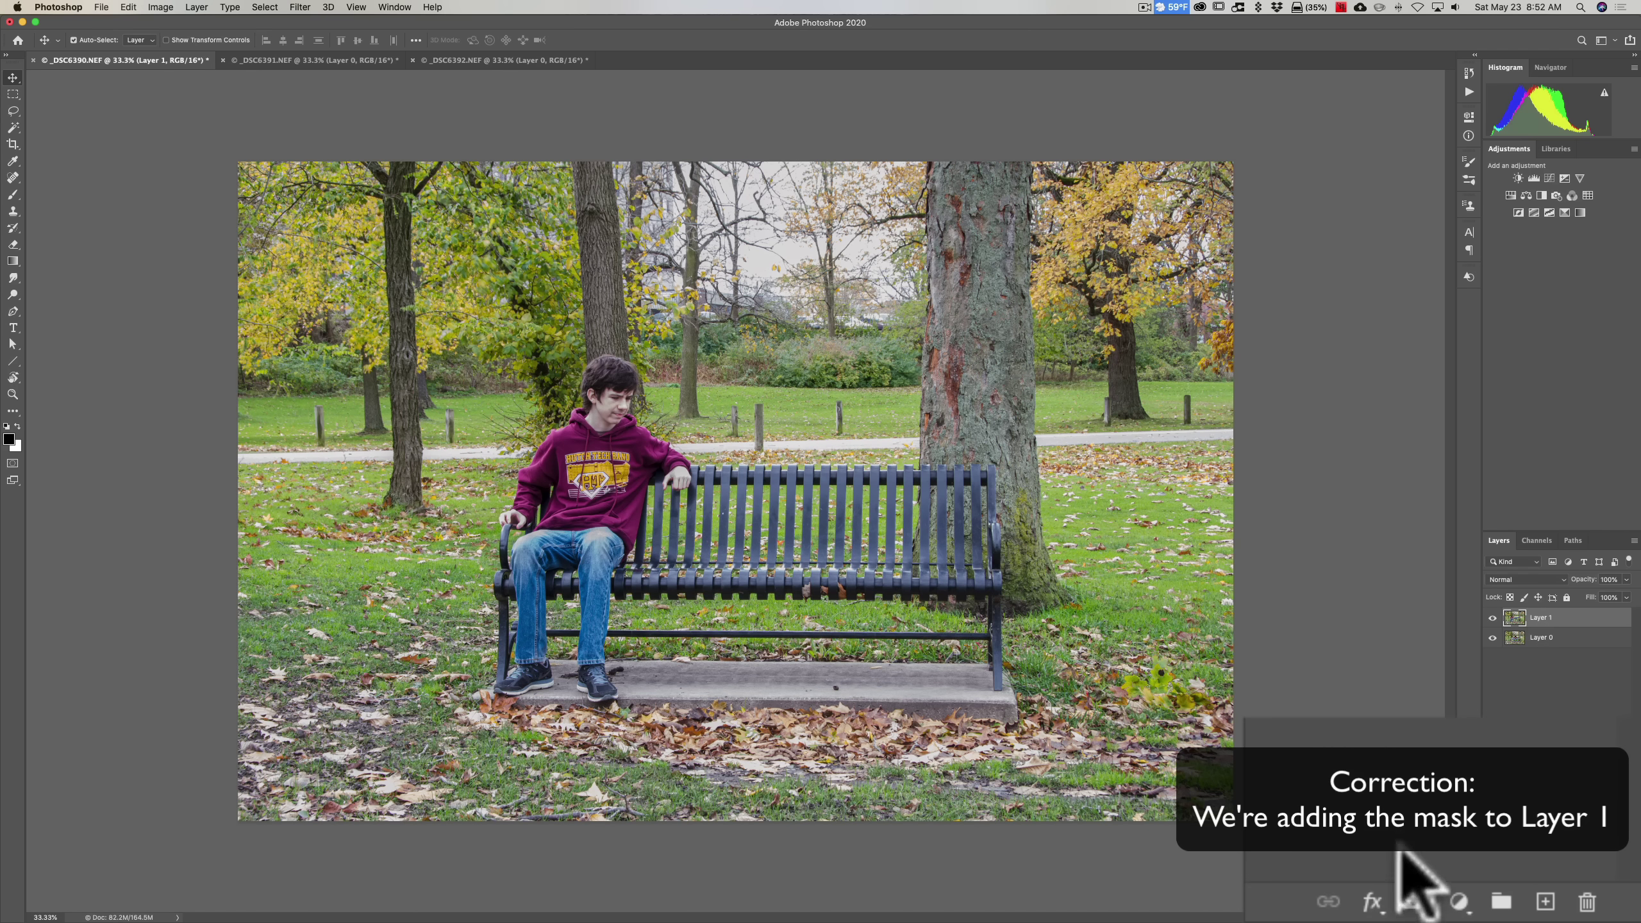
# - Add a white reveal-all mask to Layer 1, then toggle its visibility off and on to check
pyautogui.click(1551, 914)
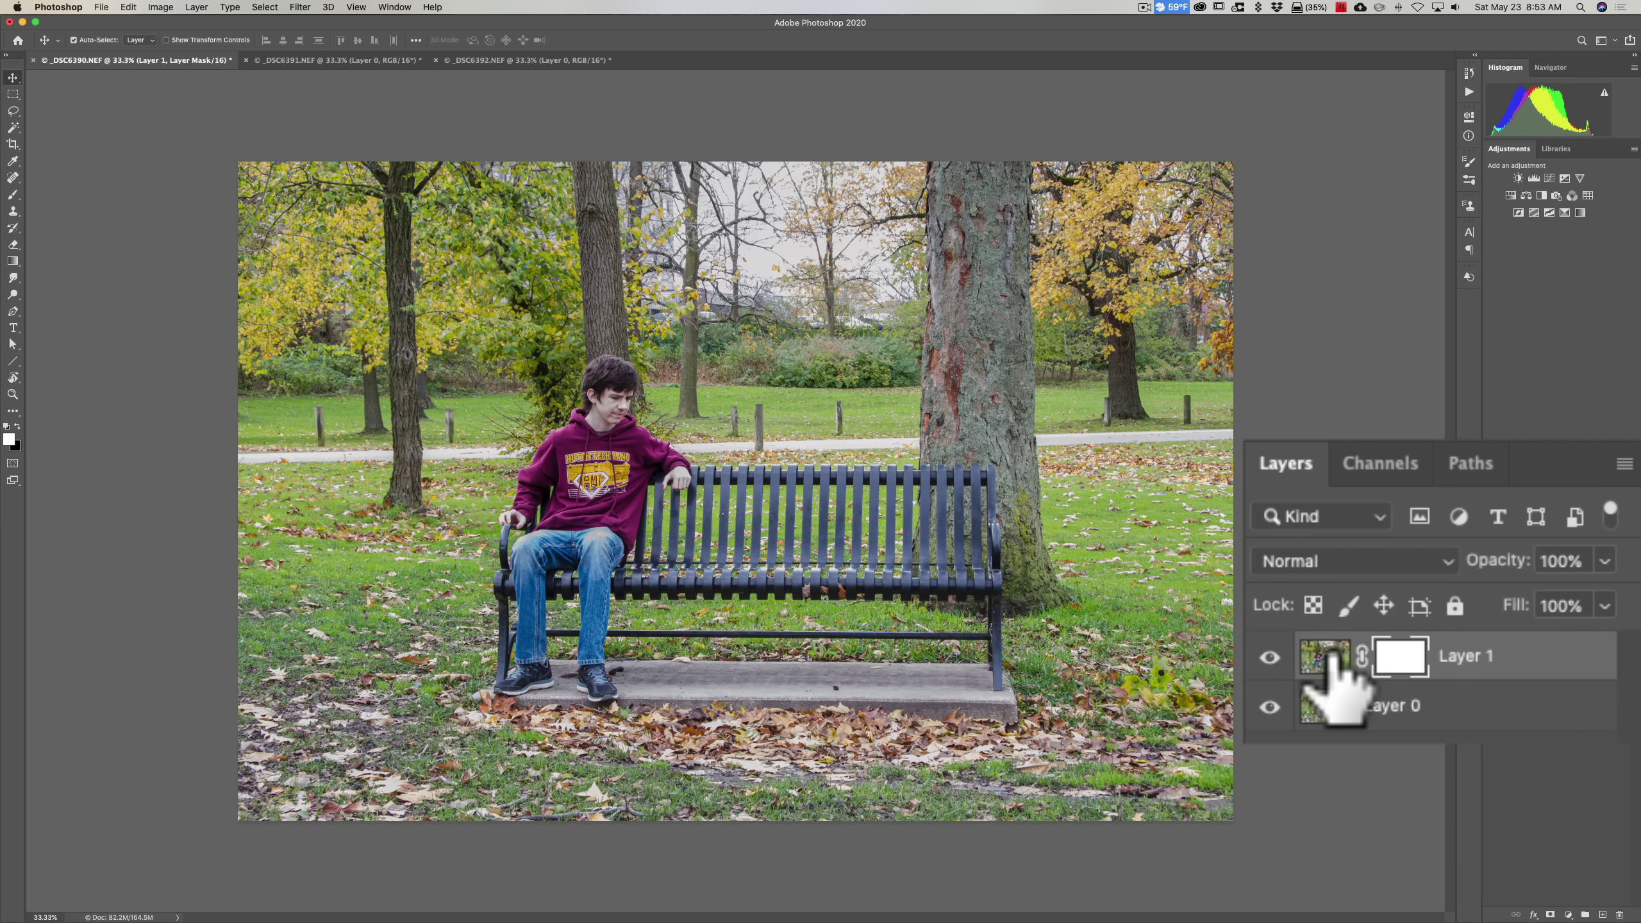
pyautogui.click(1271, 657)
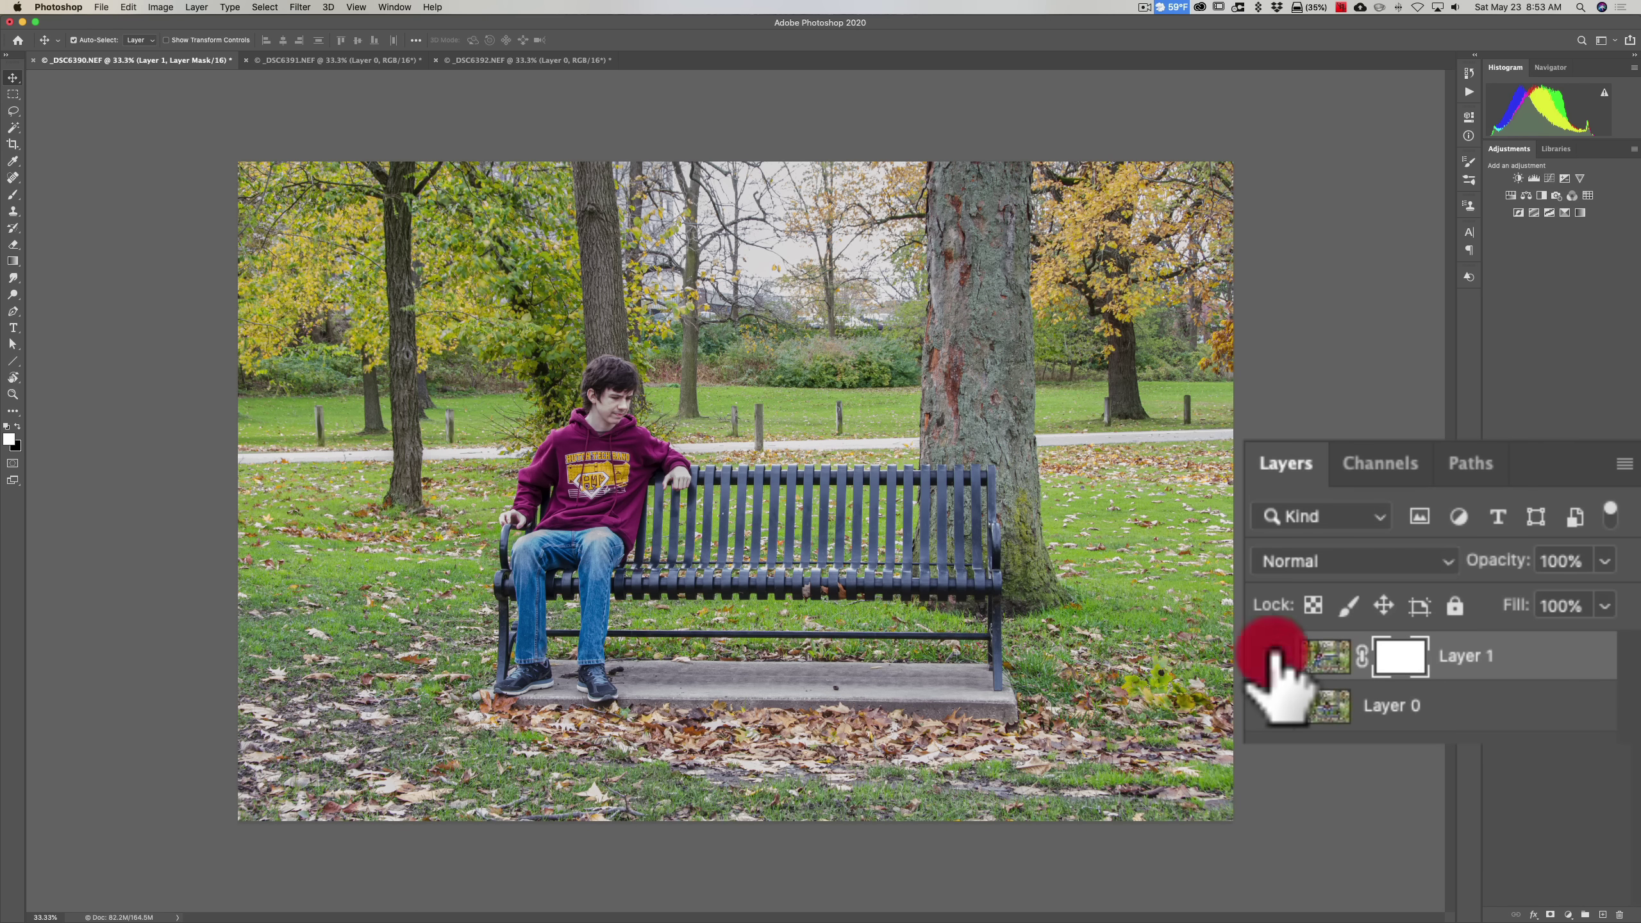
pyautogui.click(1271, 657)
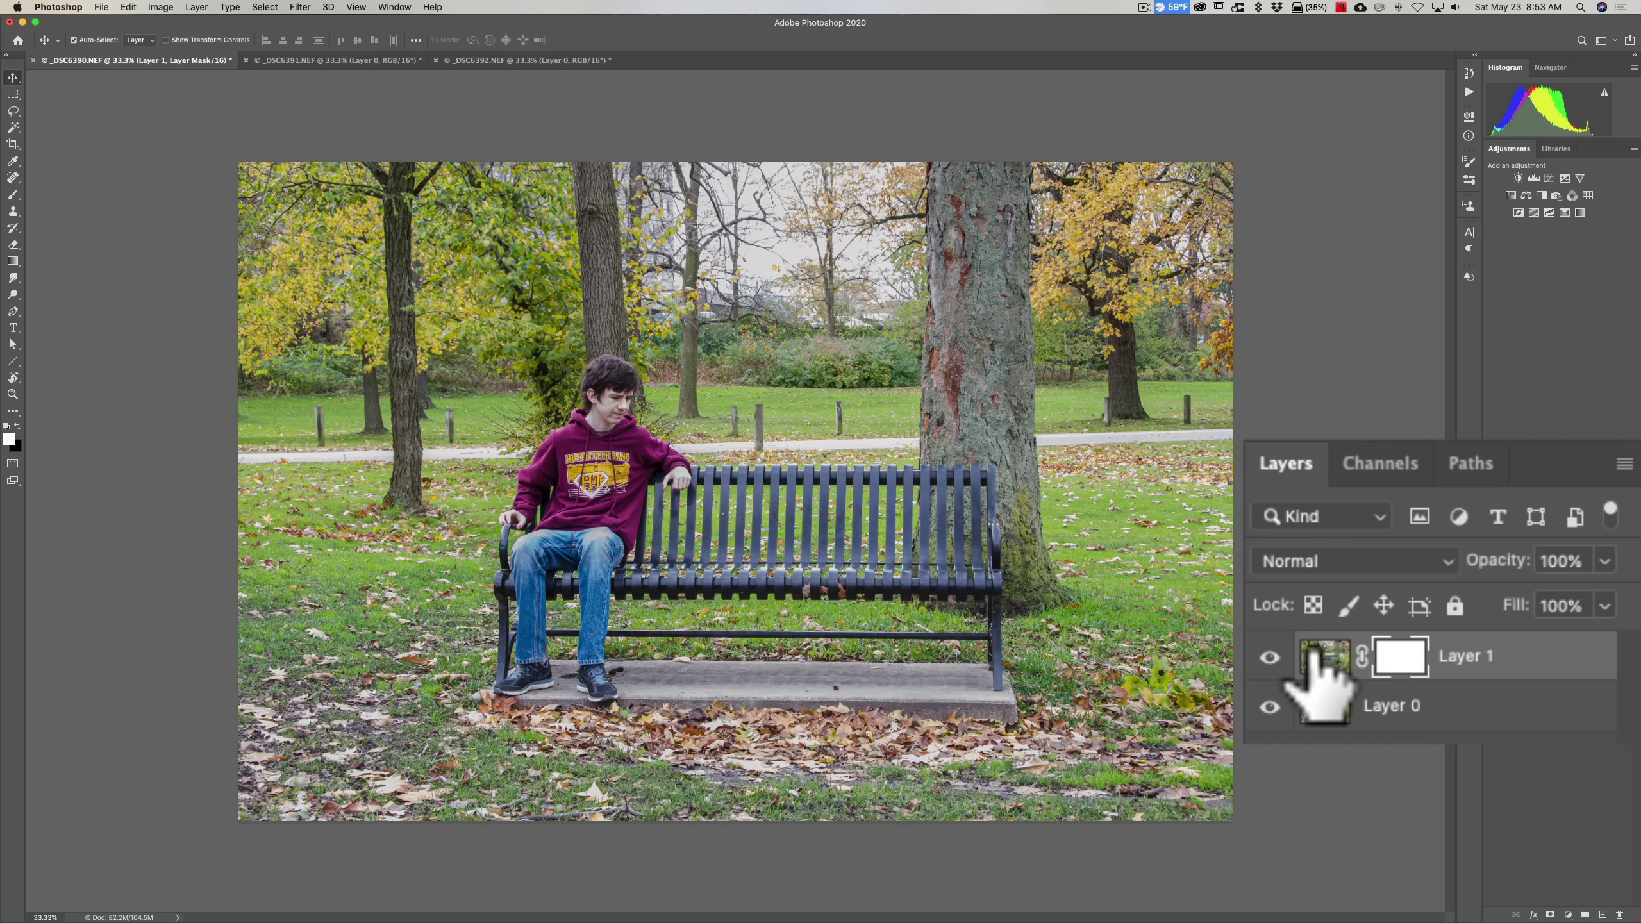
# - Target Layer 1's mask and fill it with solid black using Cmd+Delete
pyautogui.click(1407, 666)
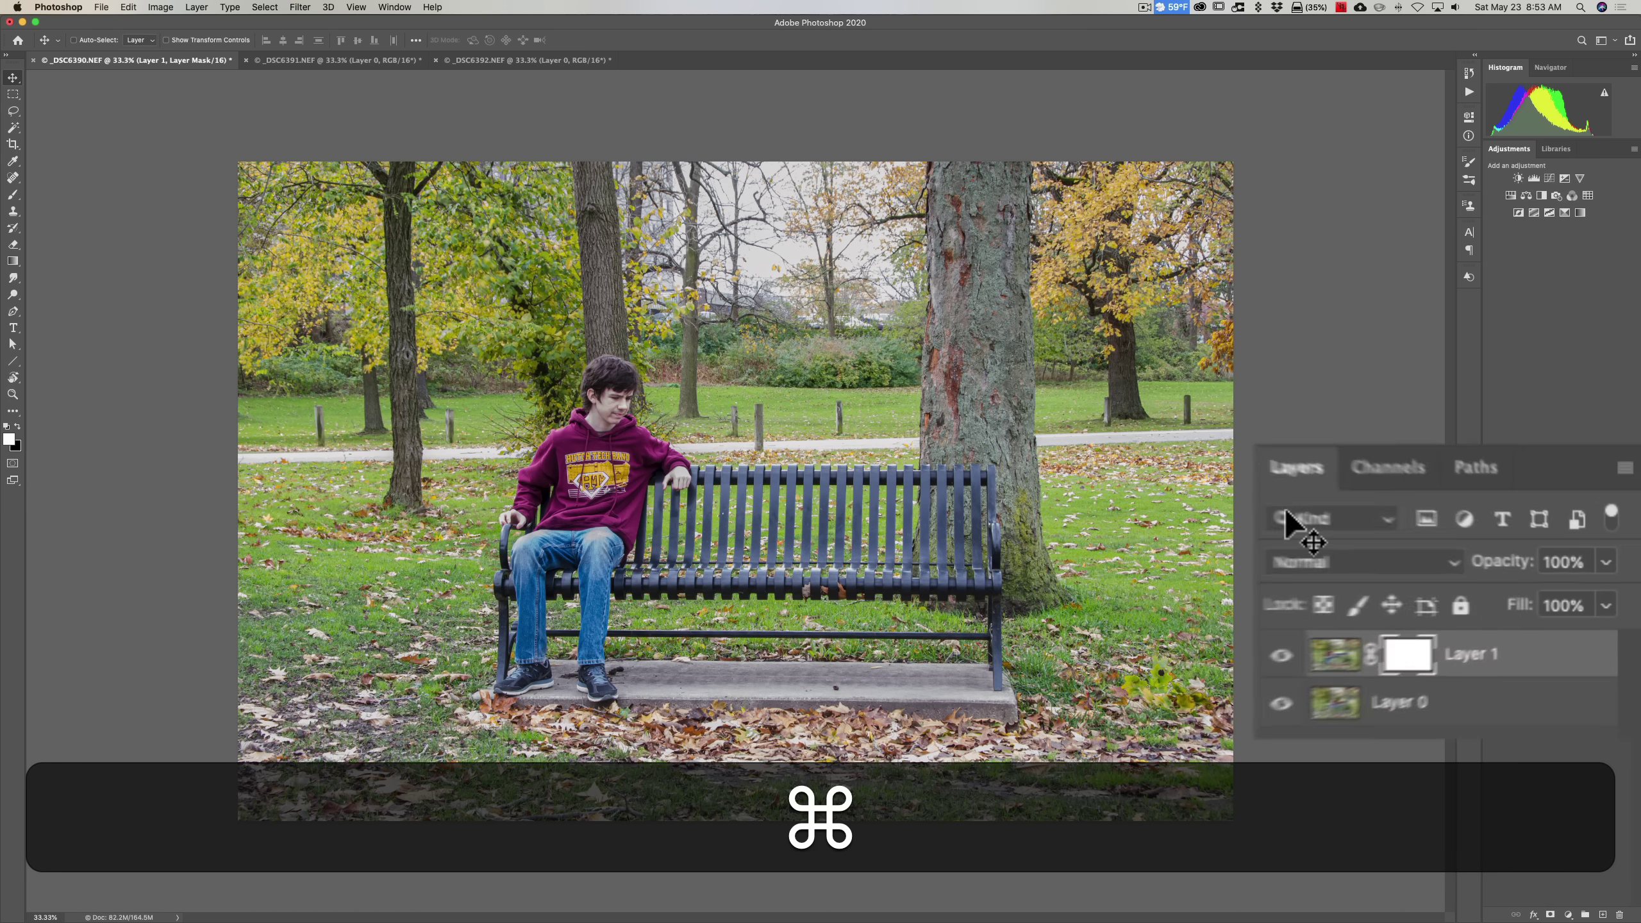
pyautogui.press('super+BackSpace')
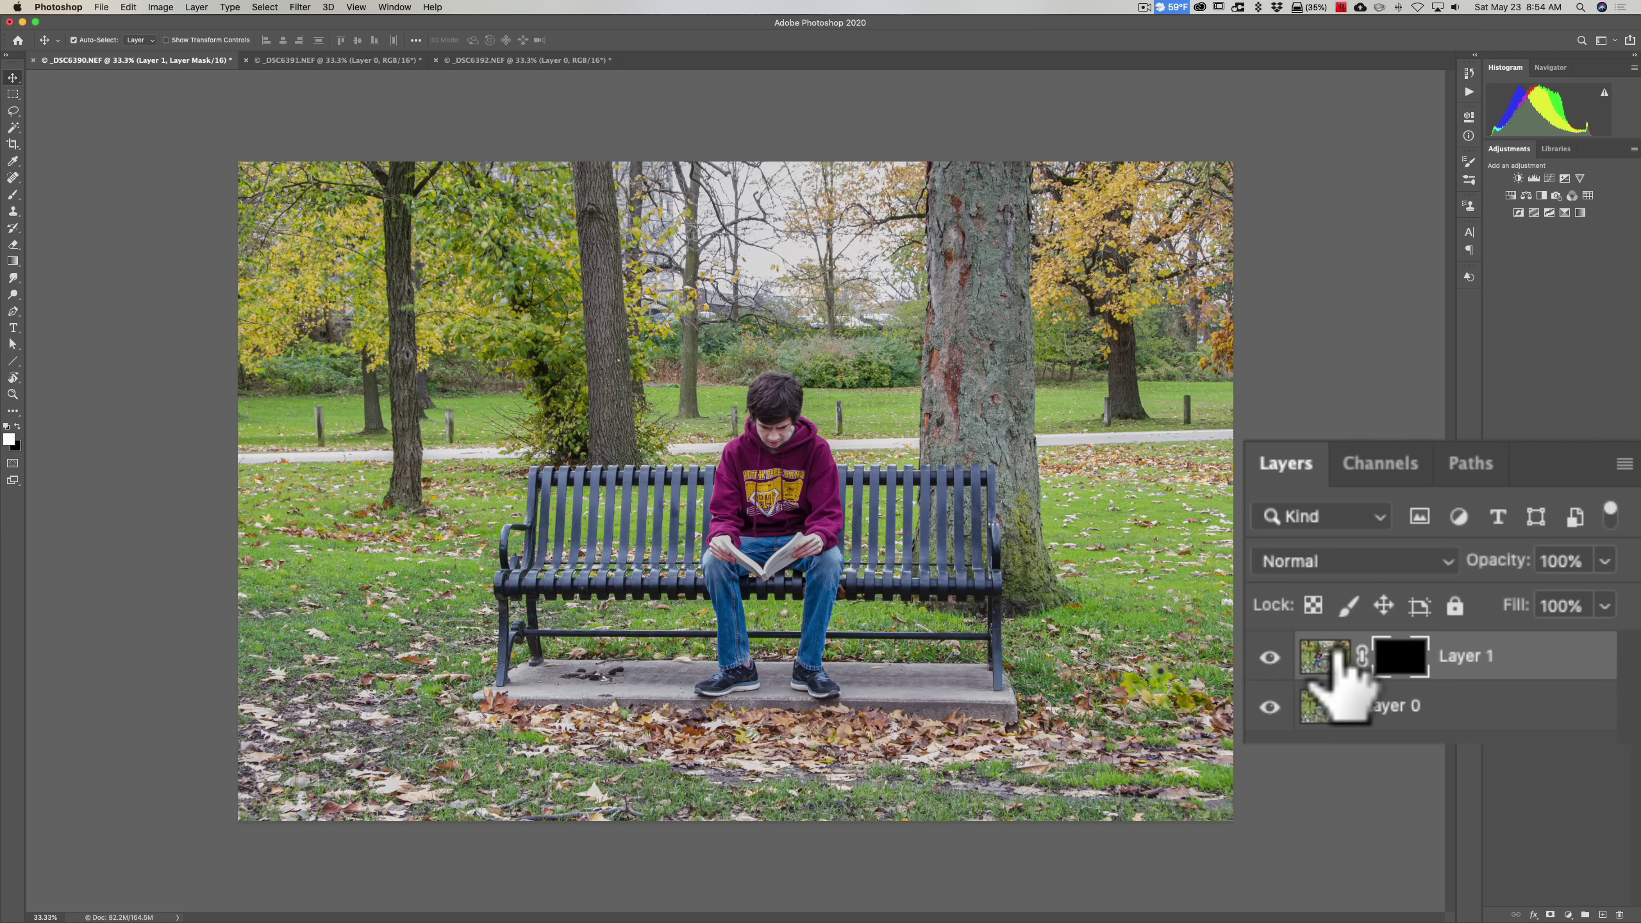
pyautogui.click(1268, 657)
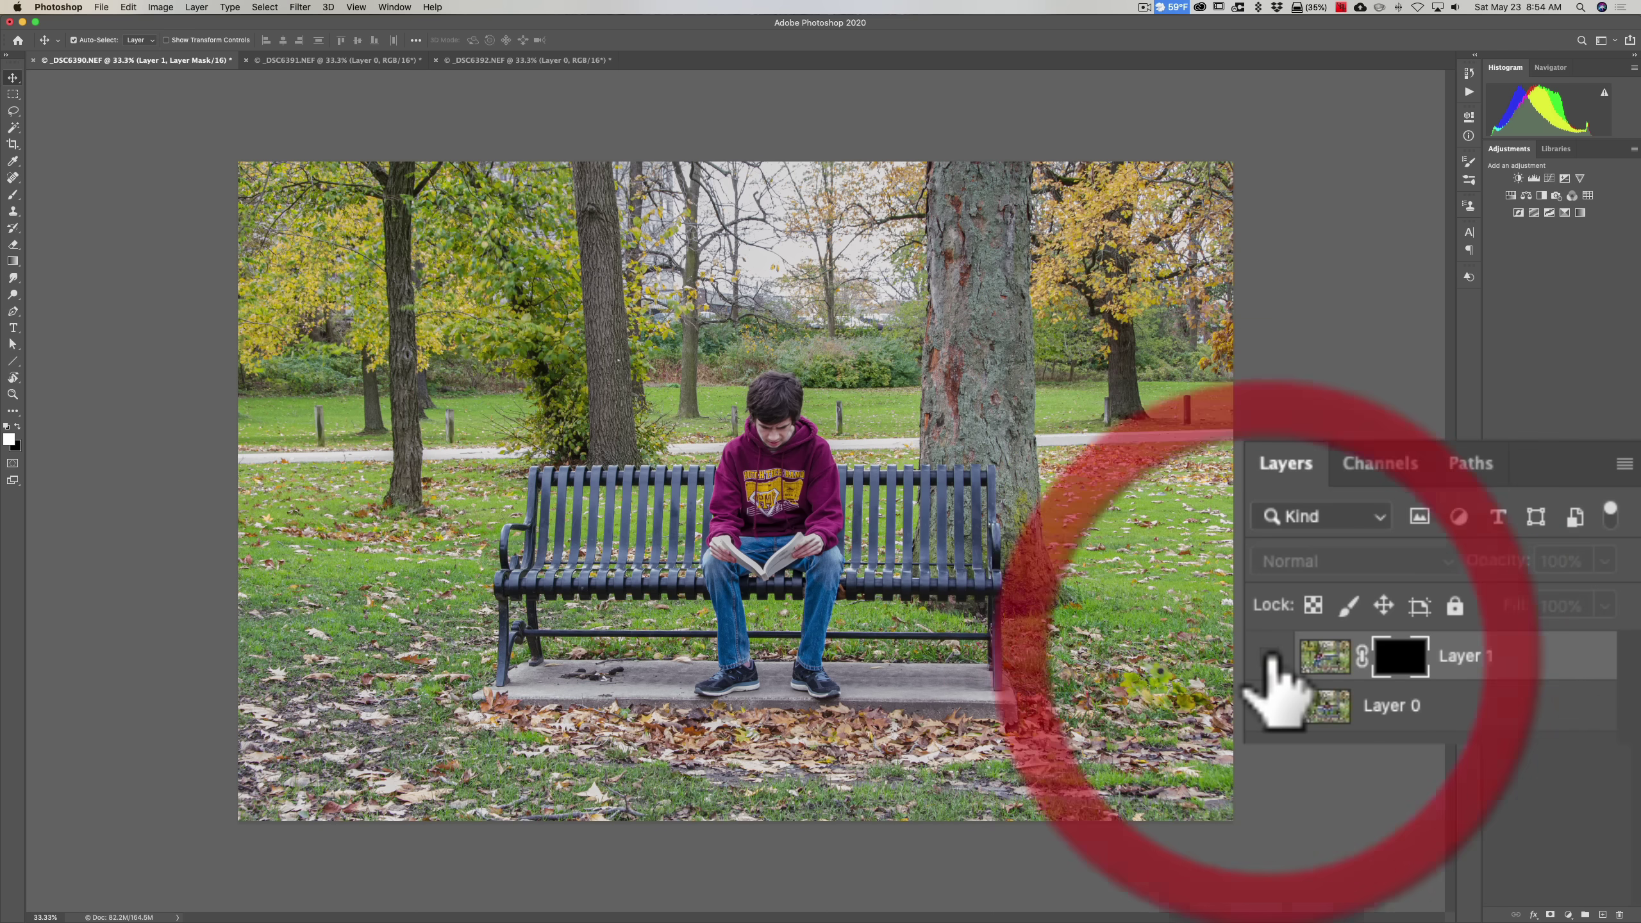
pyautogui.click(1268, 657)
pyautogui.click(1268, 657)
pyautogui.click(1267, 657)
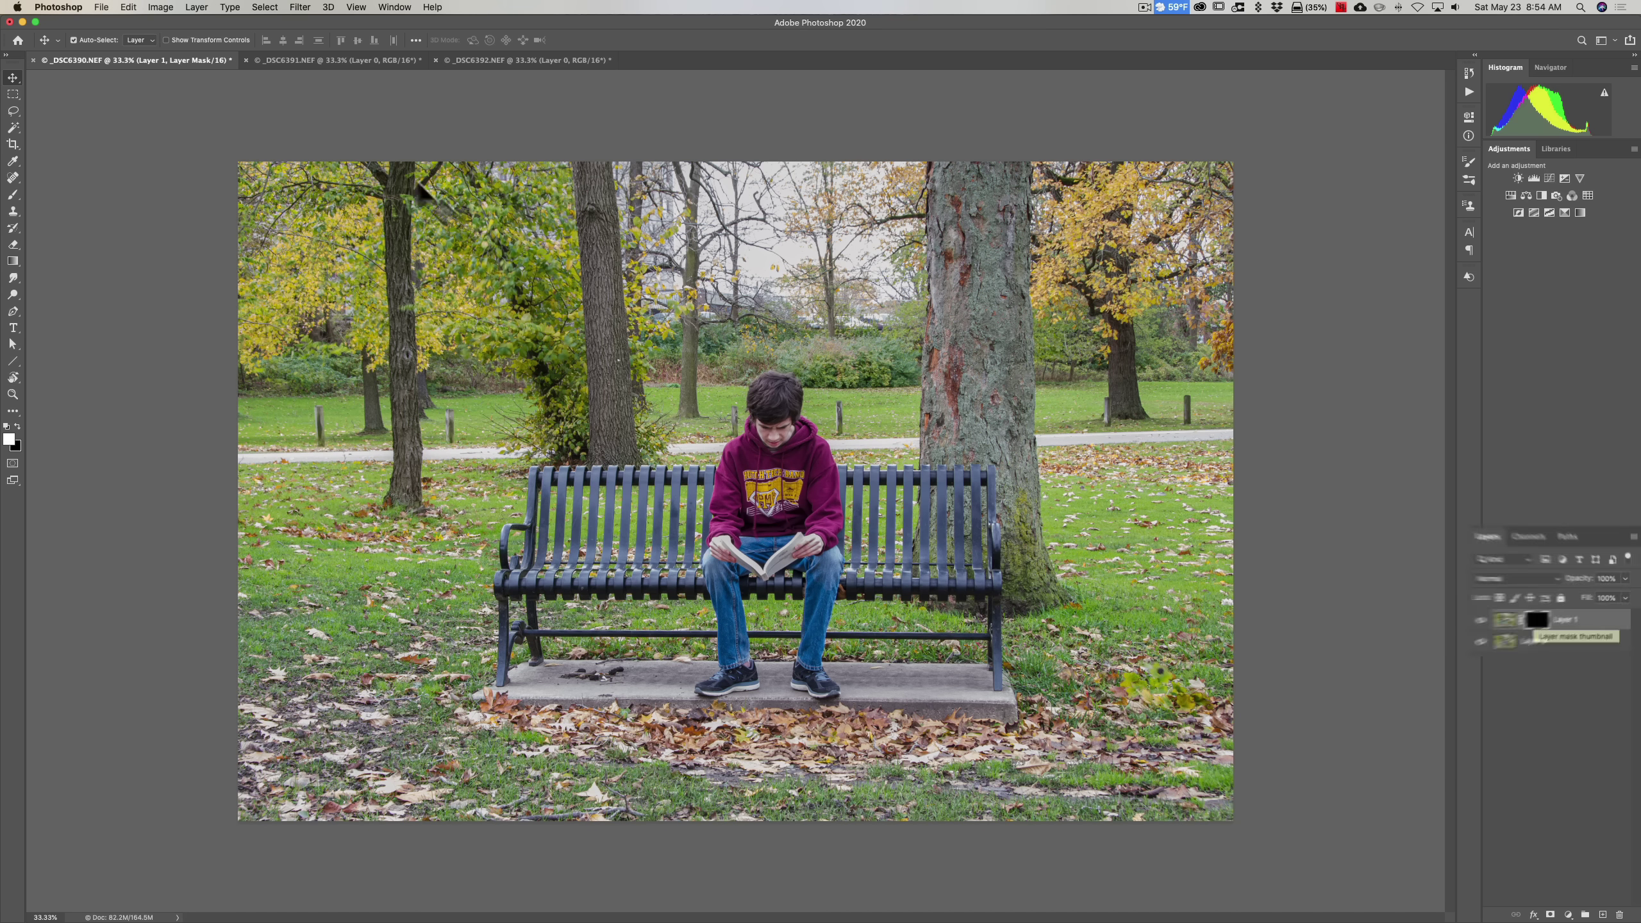
# - Use Edit > Fill with 50% Gray contents on Layer 1's mask
pyautogui.click(129, 8)
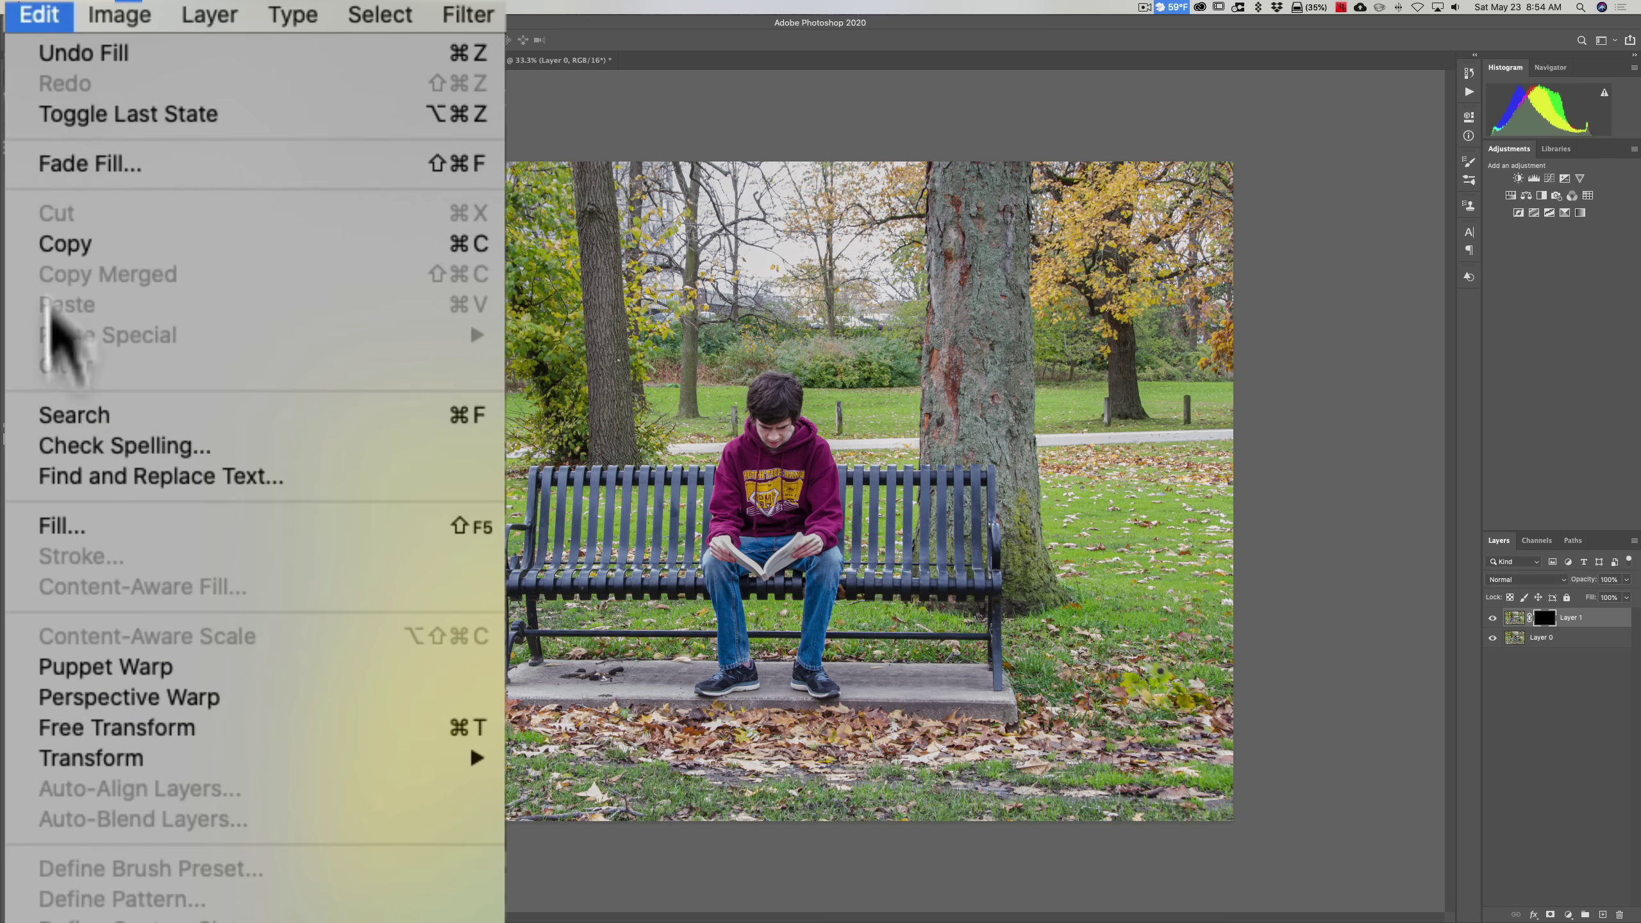
pyautogui.click(78, 517)
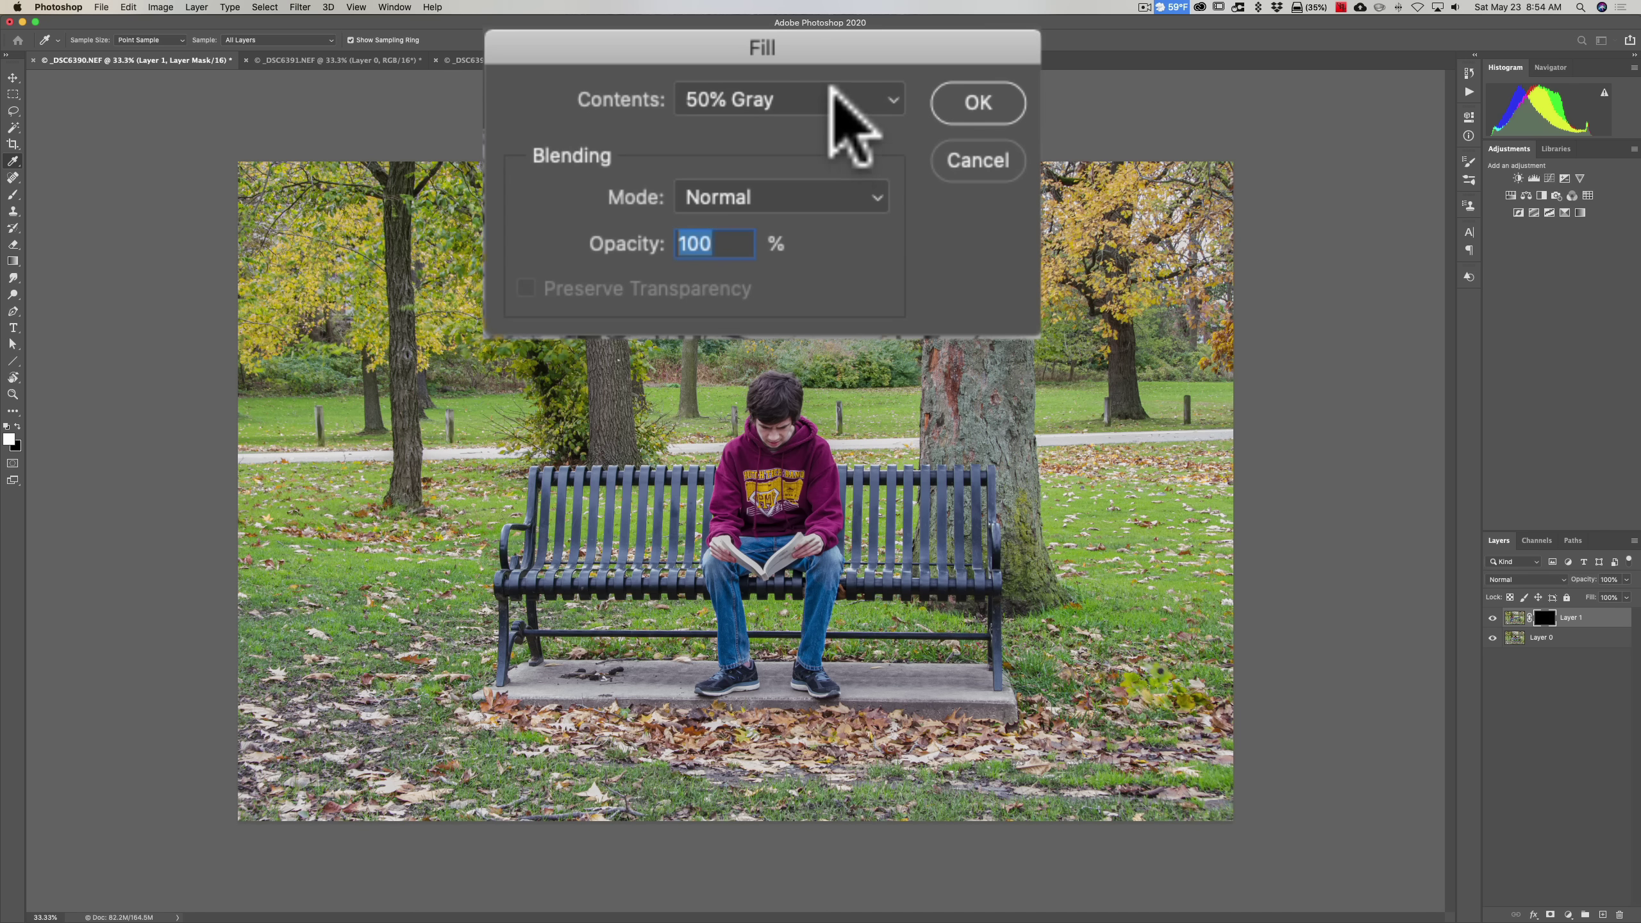
pyautogui.click(887, 98)
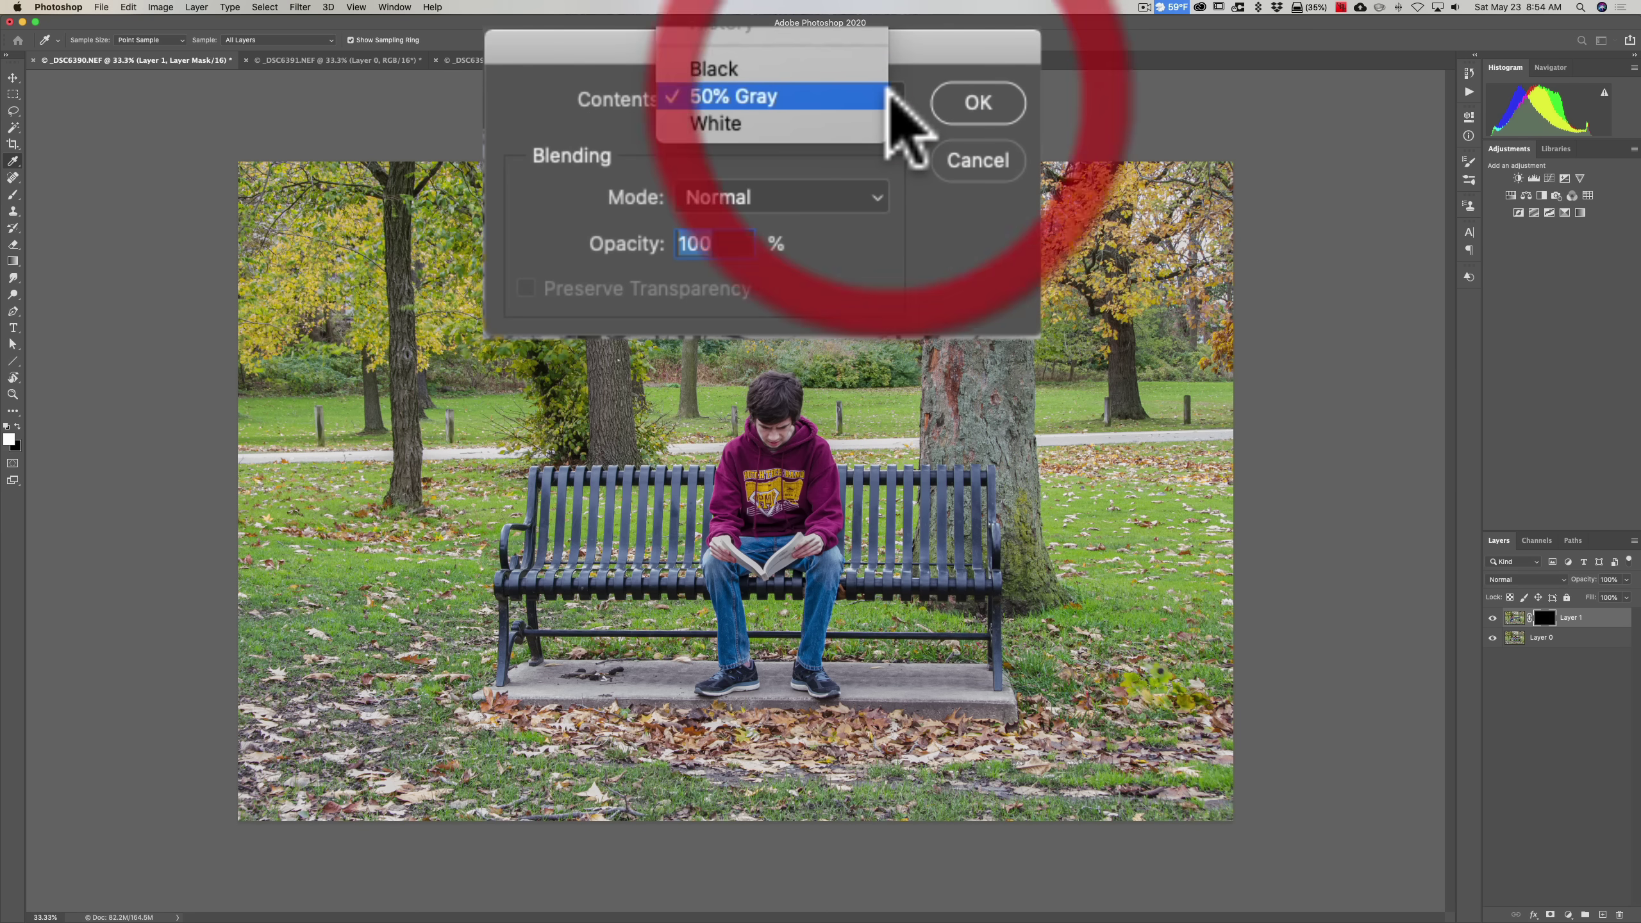
pyautogui.click(886, 95)
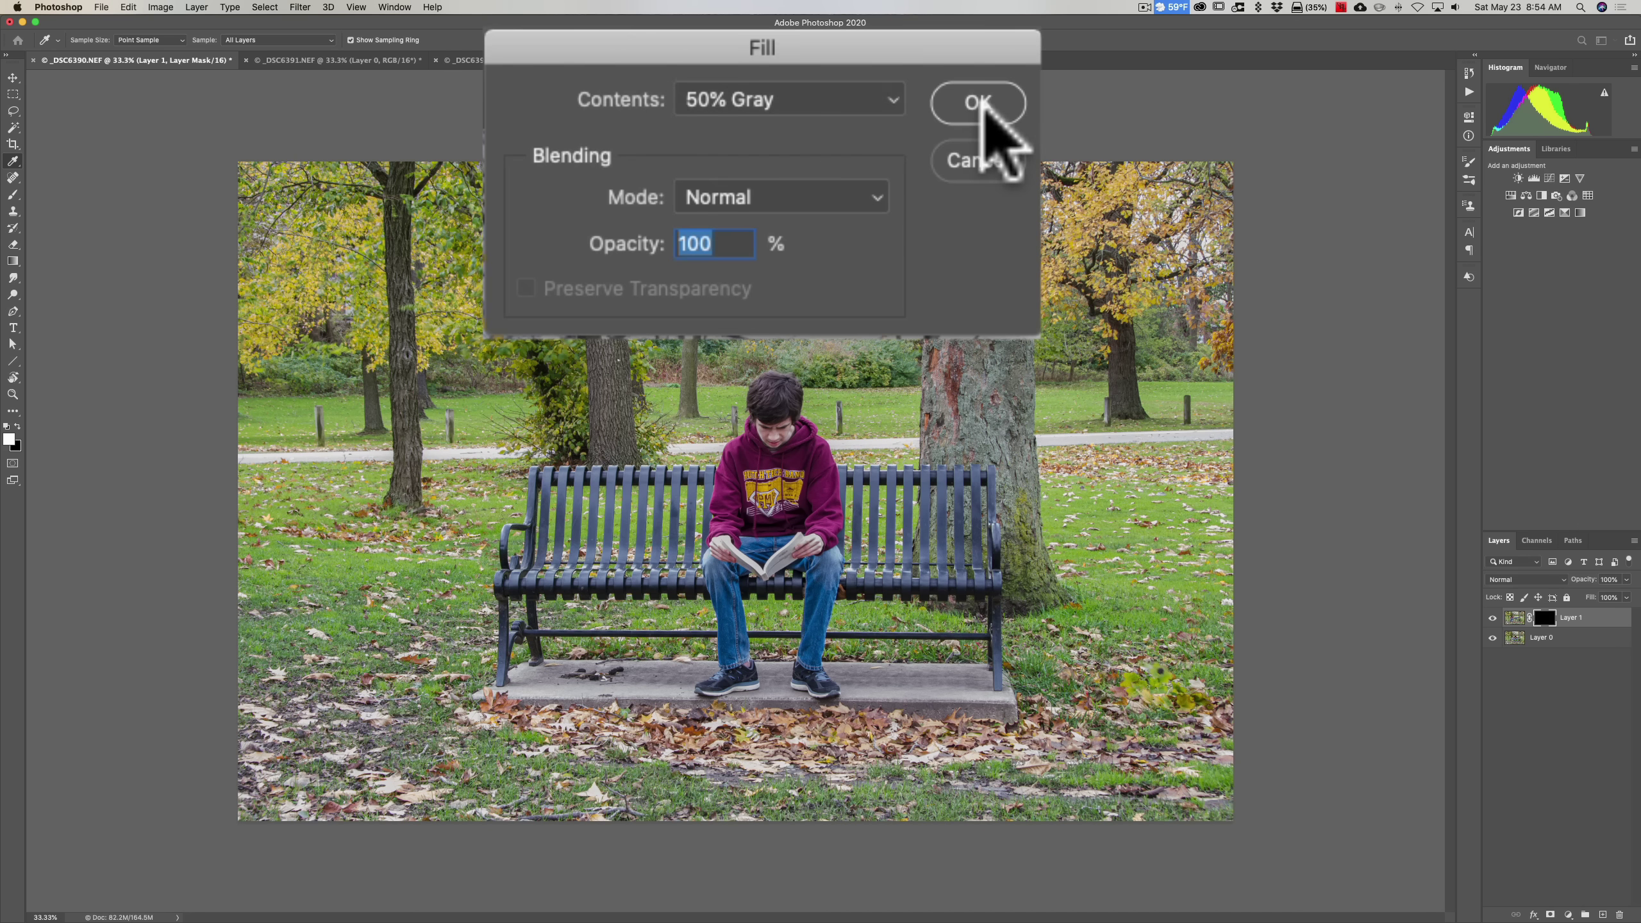
pyautogui.click(850, 151)
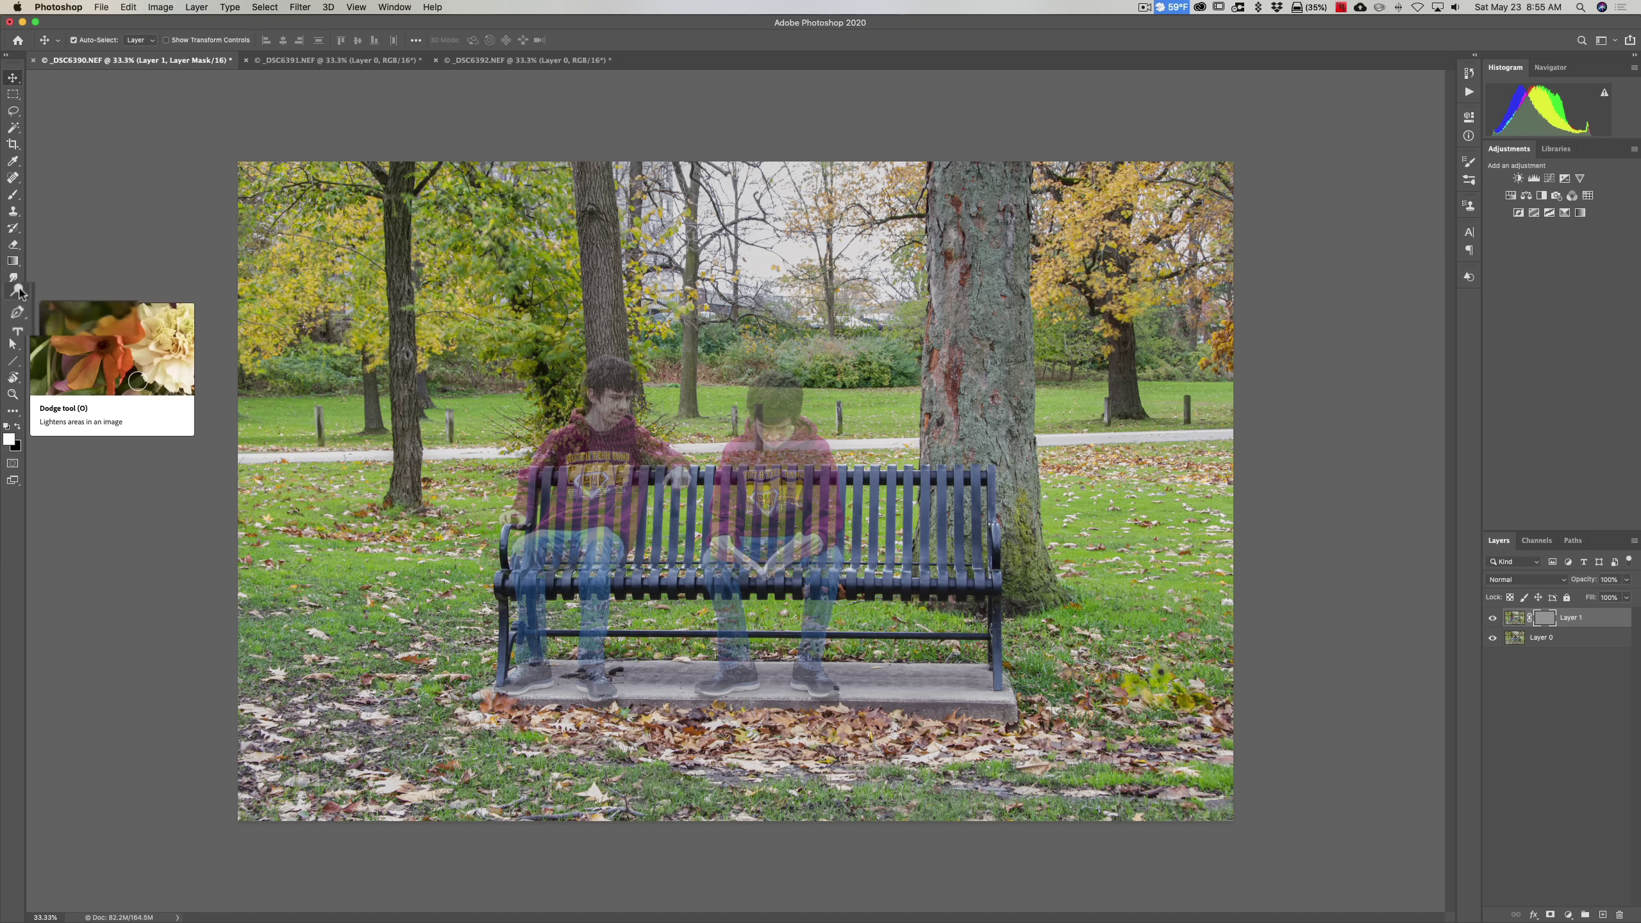
# - With the Dodge tool on Layer 1's mask, lighten the area over the right boy's head
pyautogui.moveTo(36, 272); pyautogui.dragTo(187, 292)
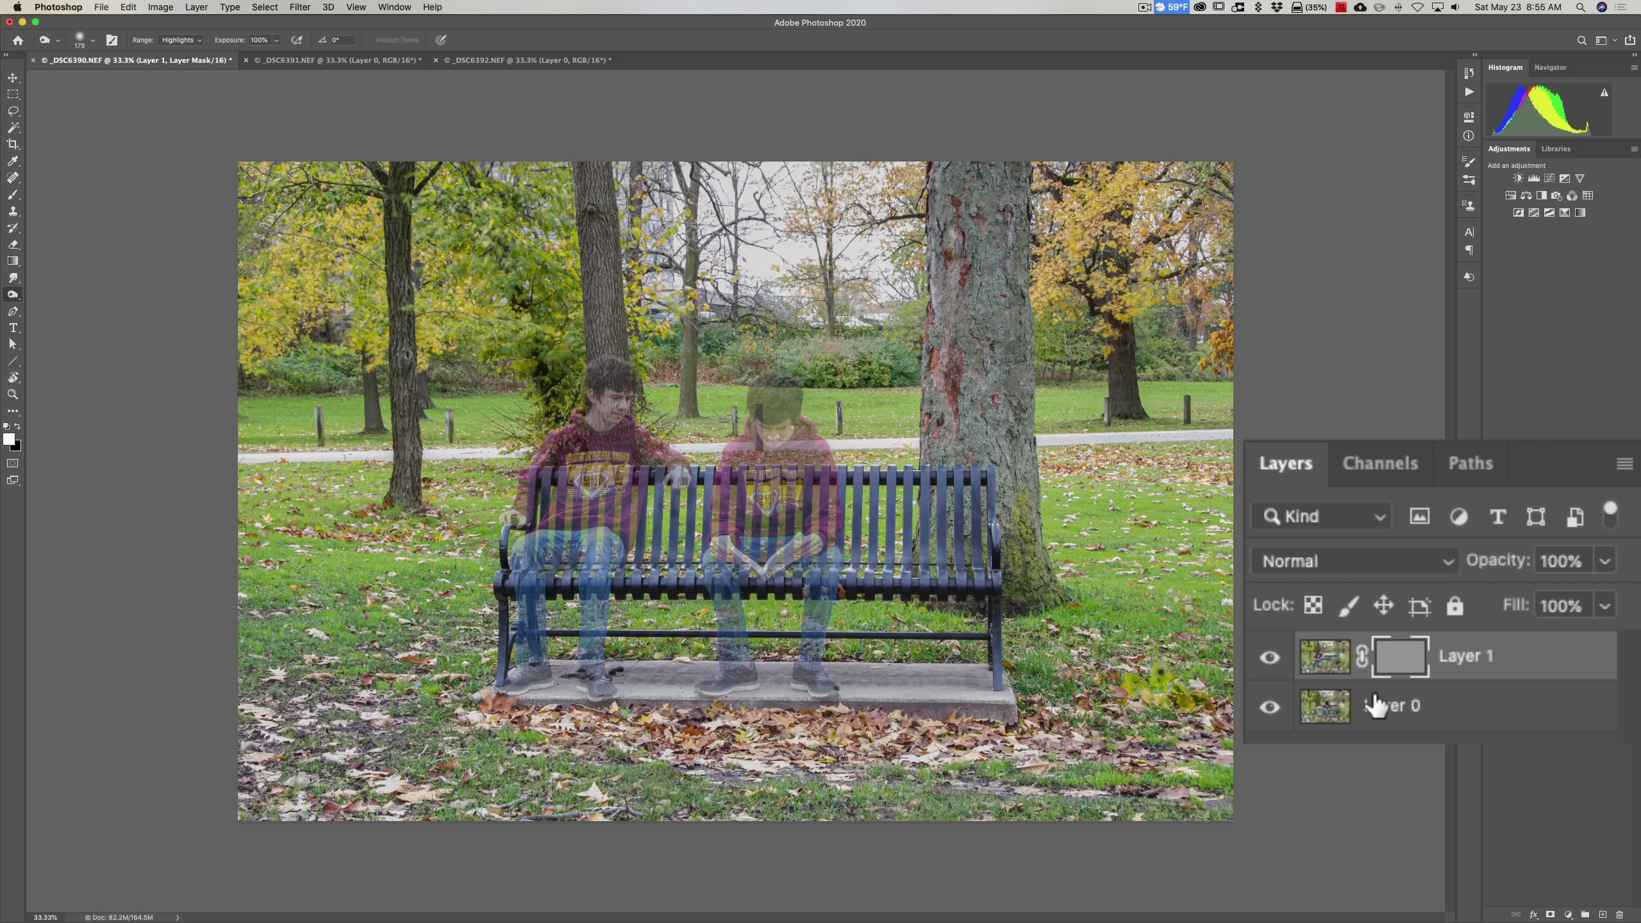
pyautogui.click(1332, 712)
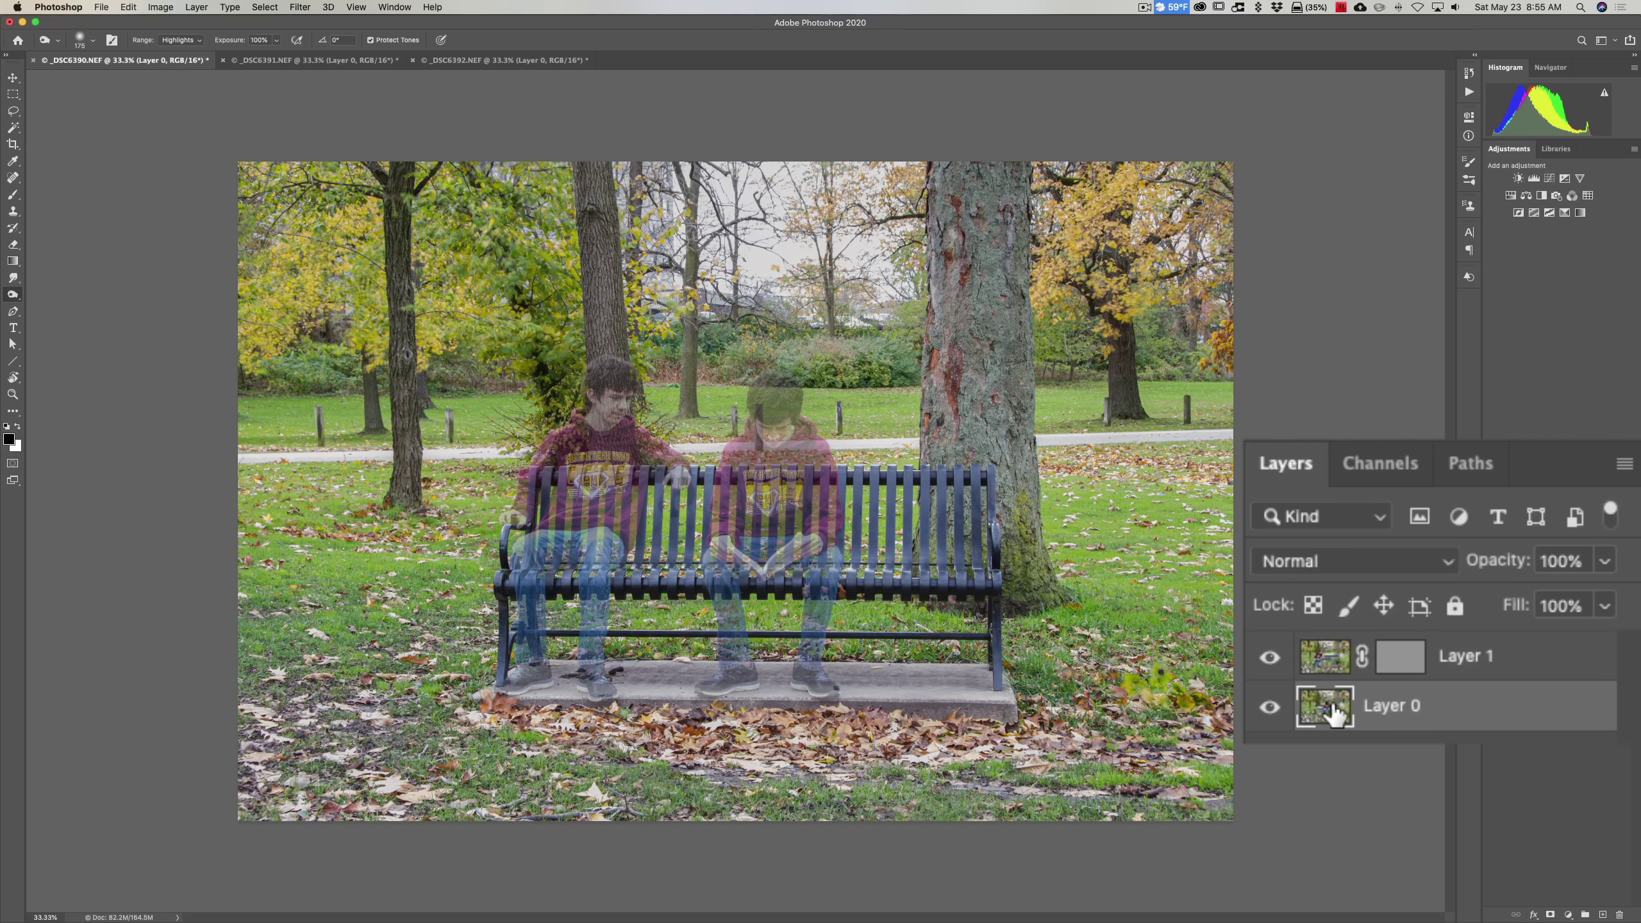
pyautogui.click(1321, 657)
pyautogui.click(1397, 661)
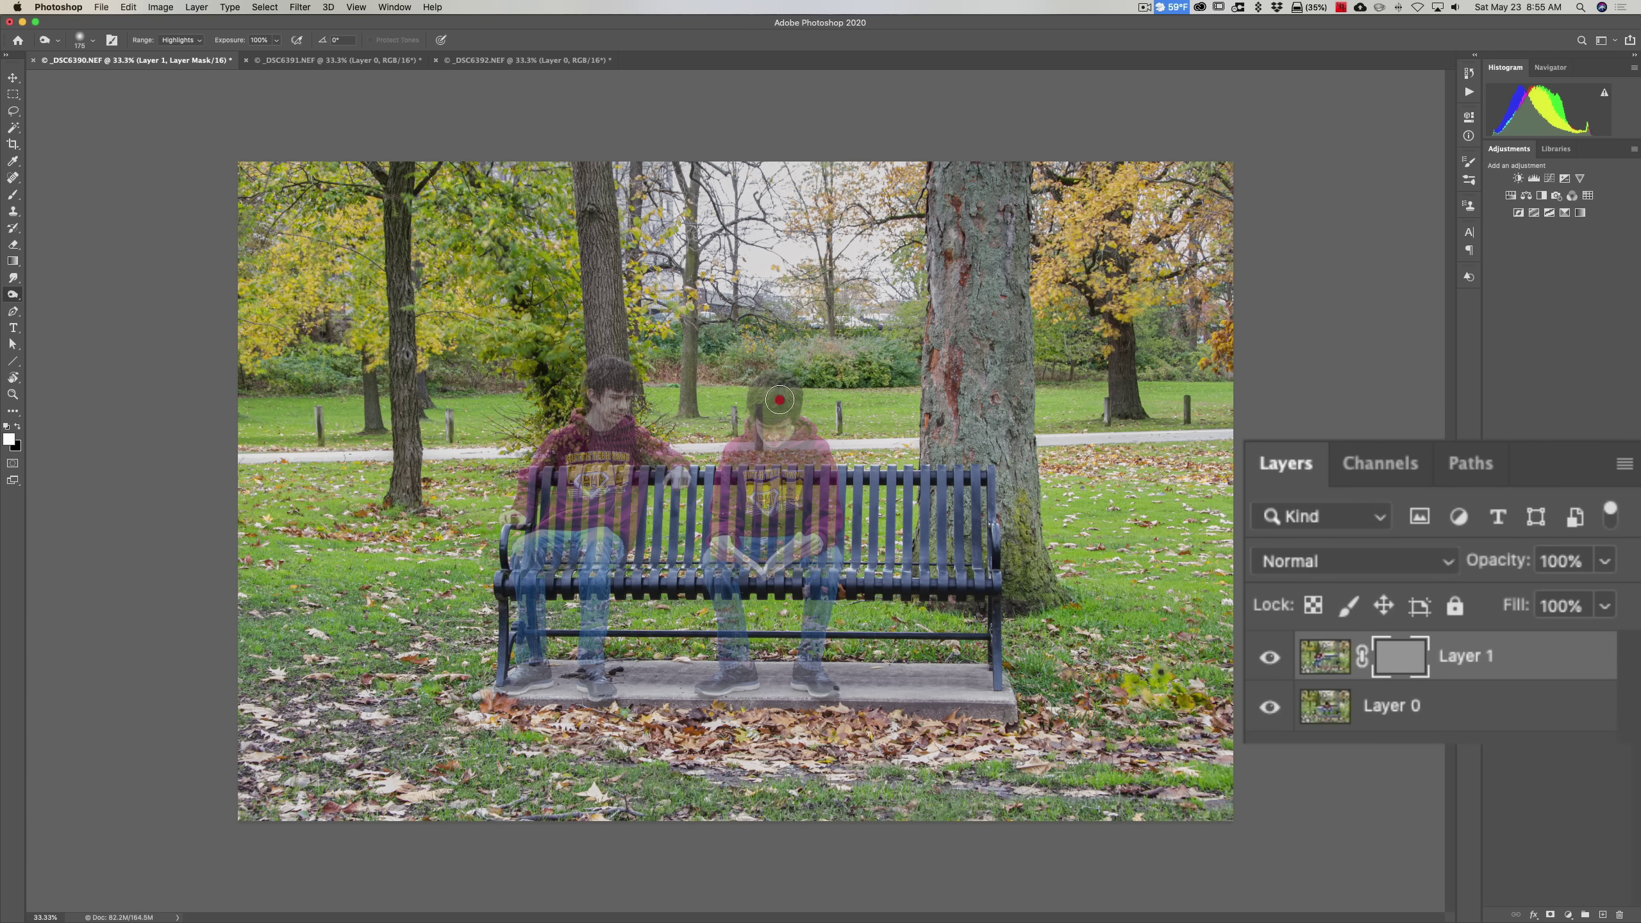
pyautogui.moveTo(778, 399)
pyautogui.mouseDown()
pyautogui.moveTo(771, 434)
pyautogui.moveTo(772, 406)
pyautogui.moveTo(757, 444)
pyautogui.moveTo(805, 458)
pyautogui.moveTo(764, 432)
pyautogui.moveTo(738, 453)
pyautogui.moveTo(809, 437)
pyautogui.moveTo(776, 392)
pyautogui.moveTo(760, 405)
pyautogui.moveTo(776, 389)
pyautogui.moveTo(819, 458)
pyautogui.moveTo(732, 453)
pyautogui.moveTo(766, 451)
pyautogui.moveTo(748, 447)
pyautogui.moveTo(757, 421)
pyautogui.moveTo(734, 454)
pyautogui.moveTo(825, 461)
pyautogui.mouseUp()
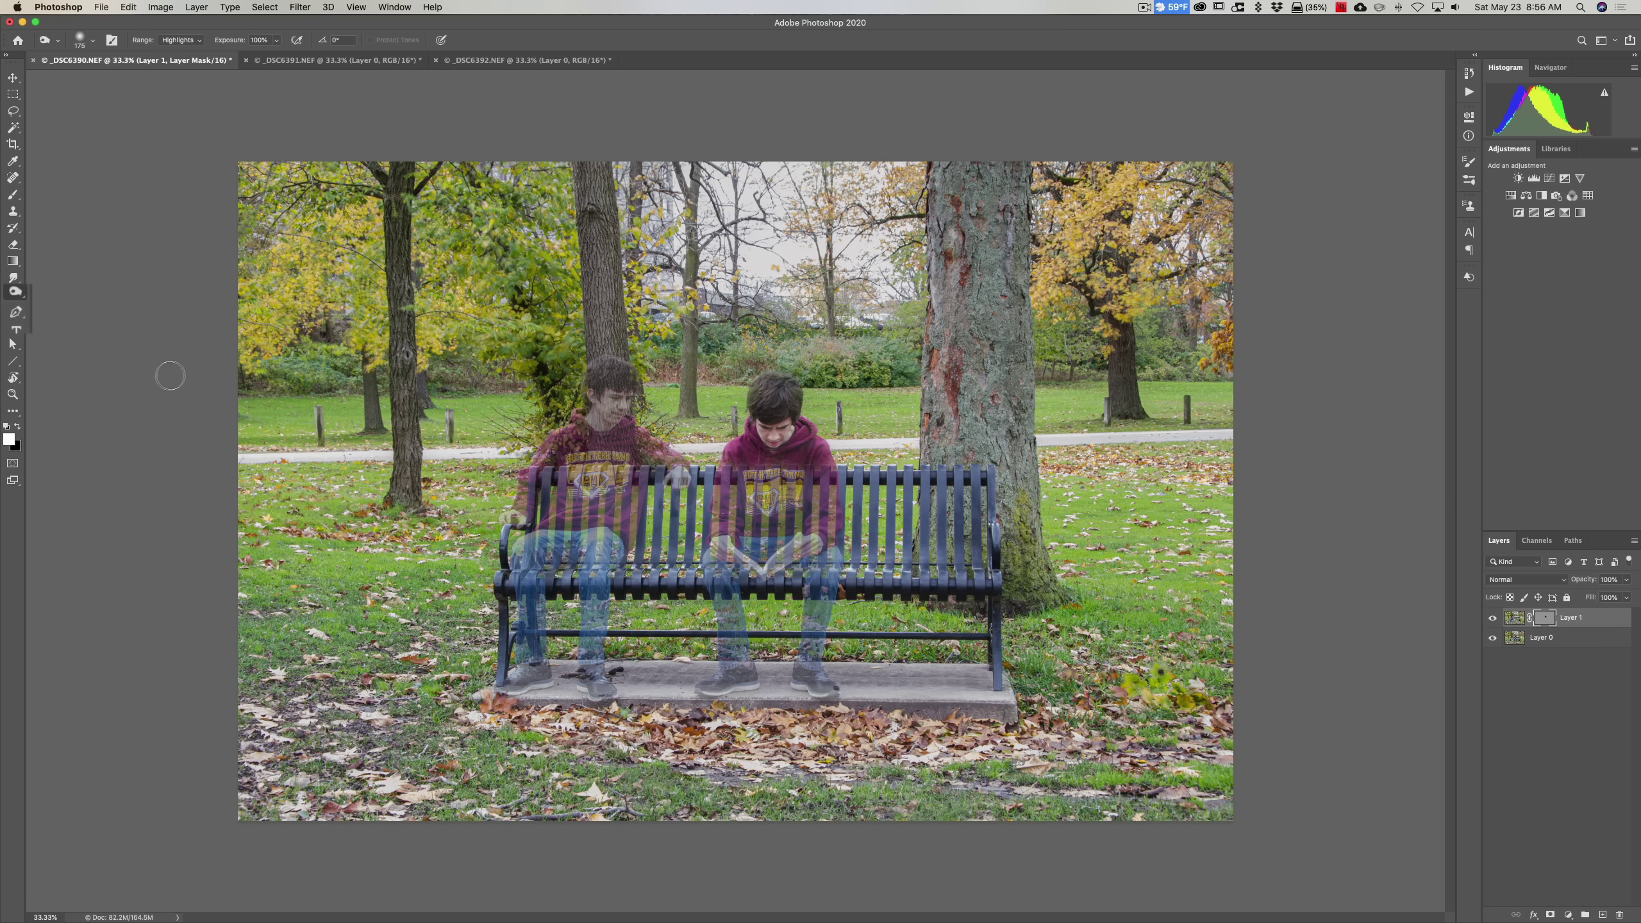
# - Switch to the Burn tool and darken the mask over the left boy's head
pyautogui.hotkey('shift', 'o')
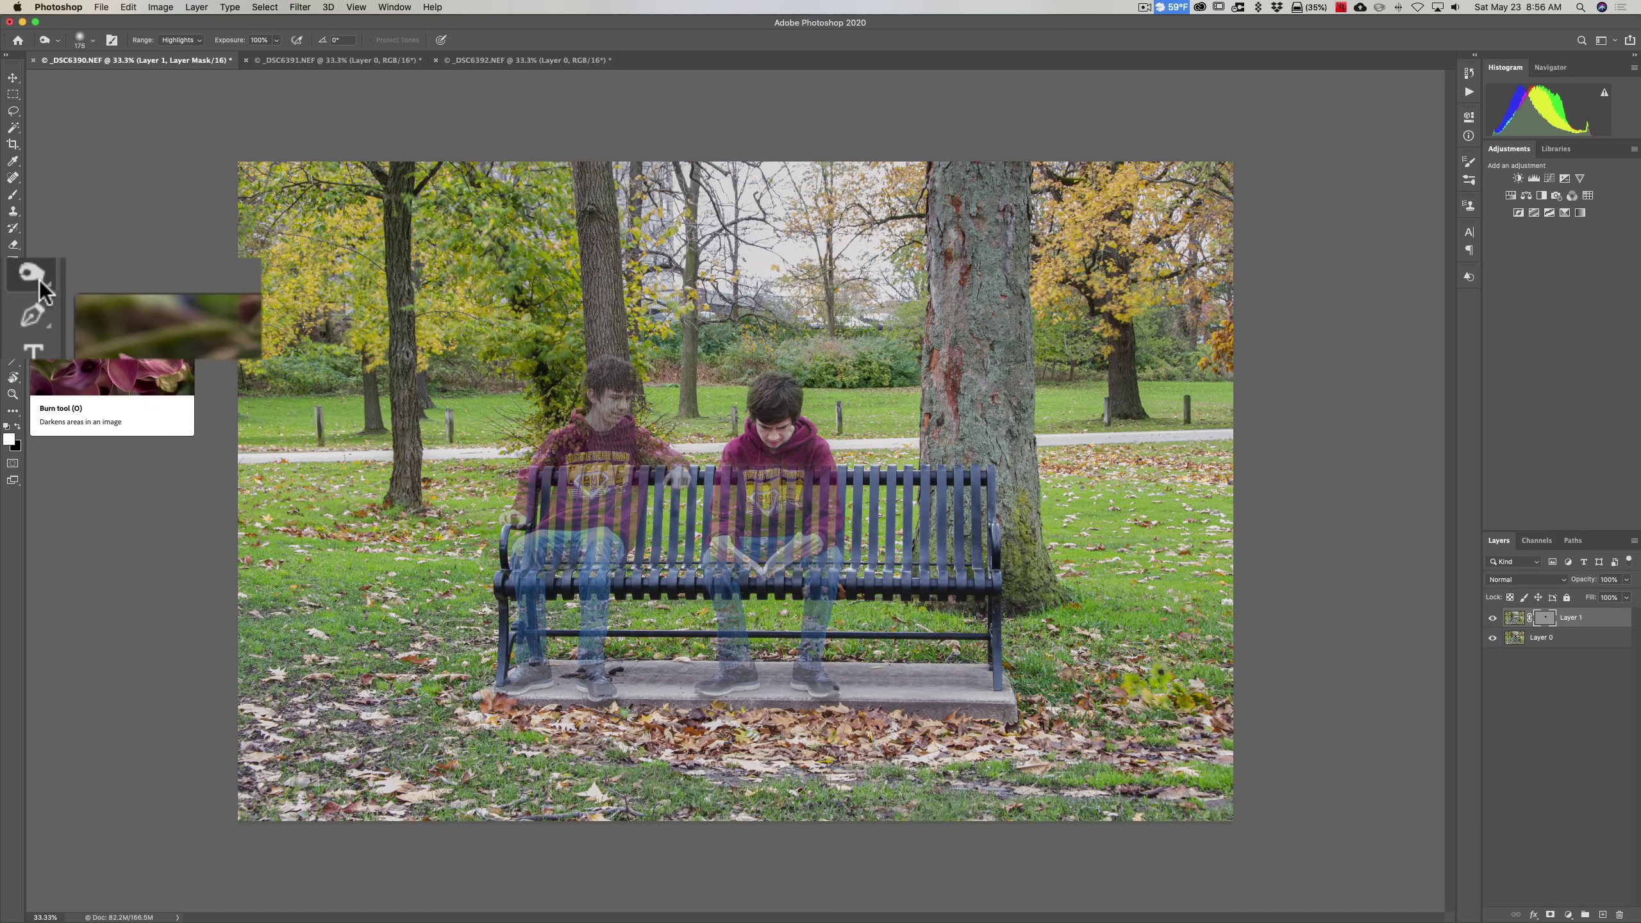
pyautogui.moveTo(44, 290)
pyautogui.mouseDown()
pyautogui.moveTo(143, 292)
pyautogui.moveTo(158, 270)
pyautogui.mouseUp()
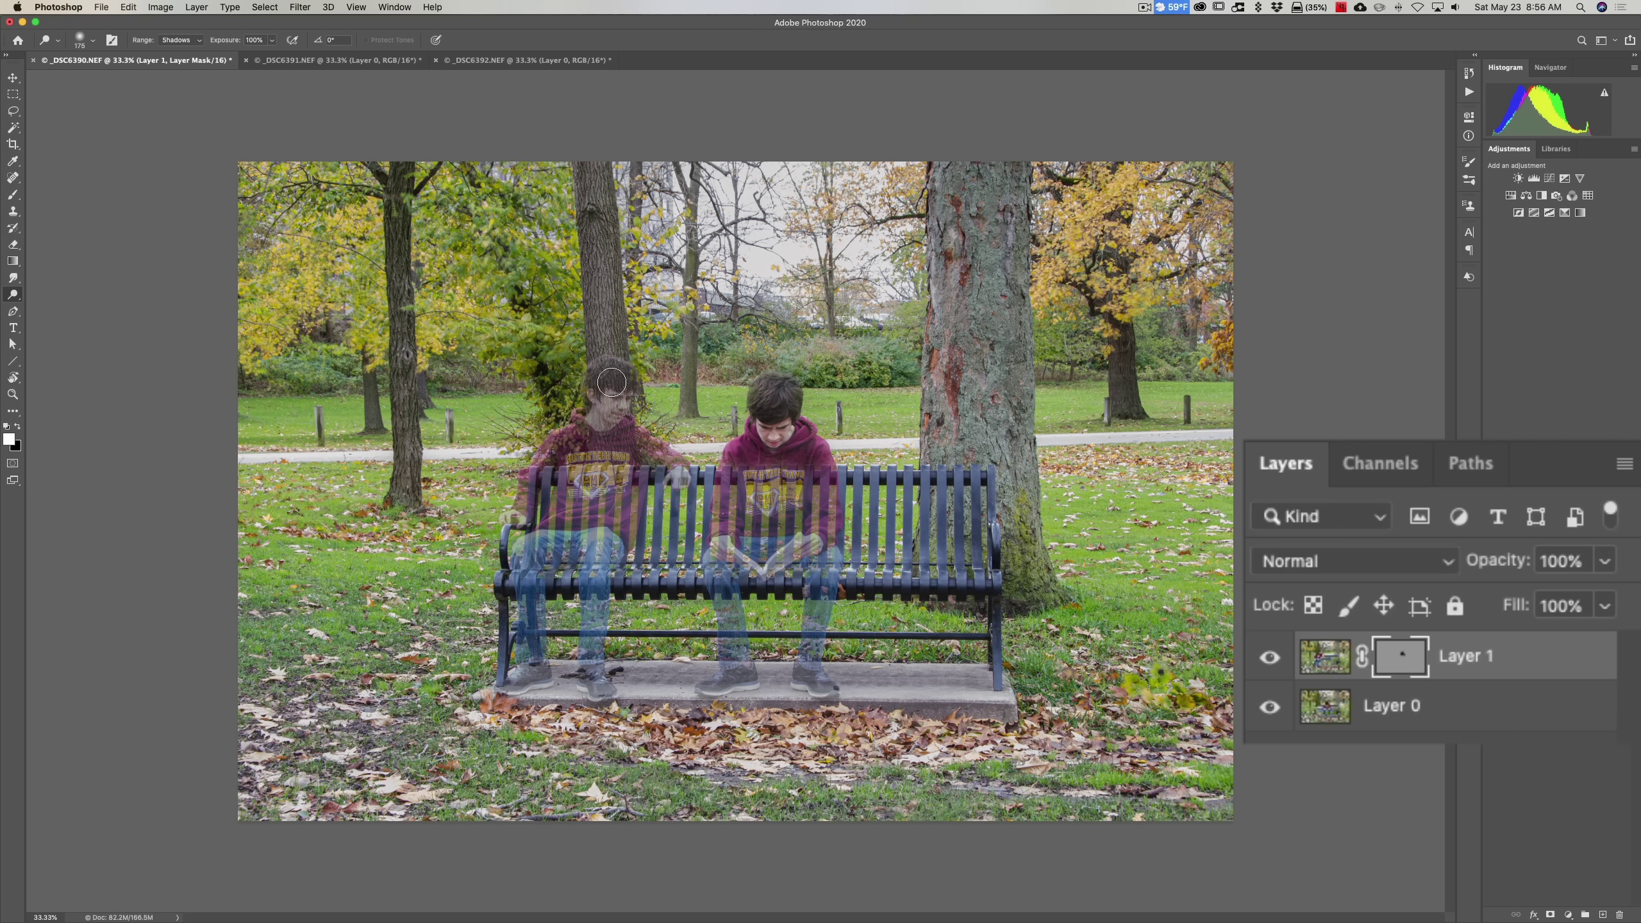
pyautogui.moveTo(611, 382)
pyautogui.mouseDown()
pyautogui.moveTo(597, 387)
pyautogui.moveTo(630, 393)
pyautogui.moveTo(585, 409)
pyautogui.moveTo(613, 378)
pyautogui.moveTo(580, 421)
pyautogui.mouseUp()
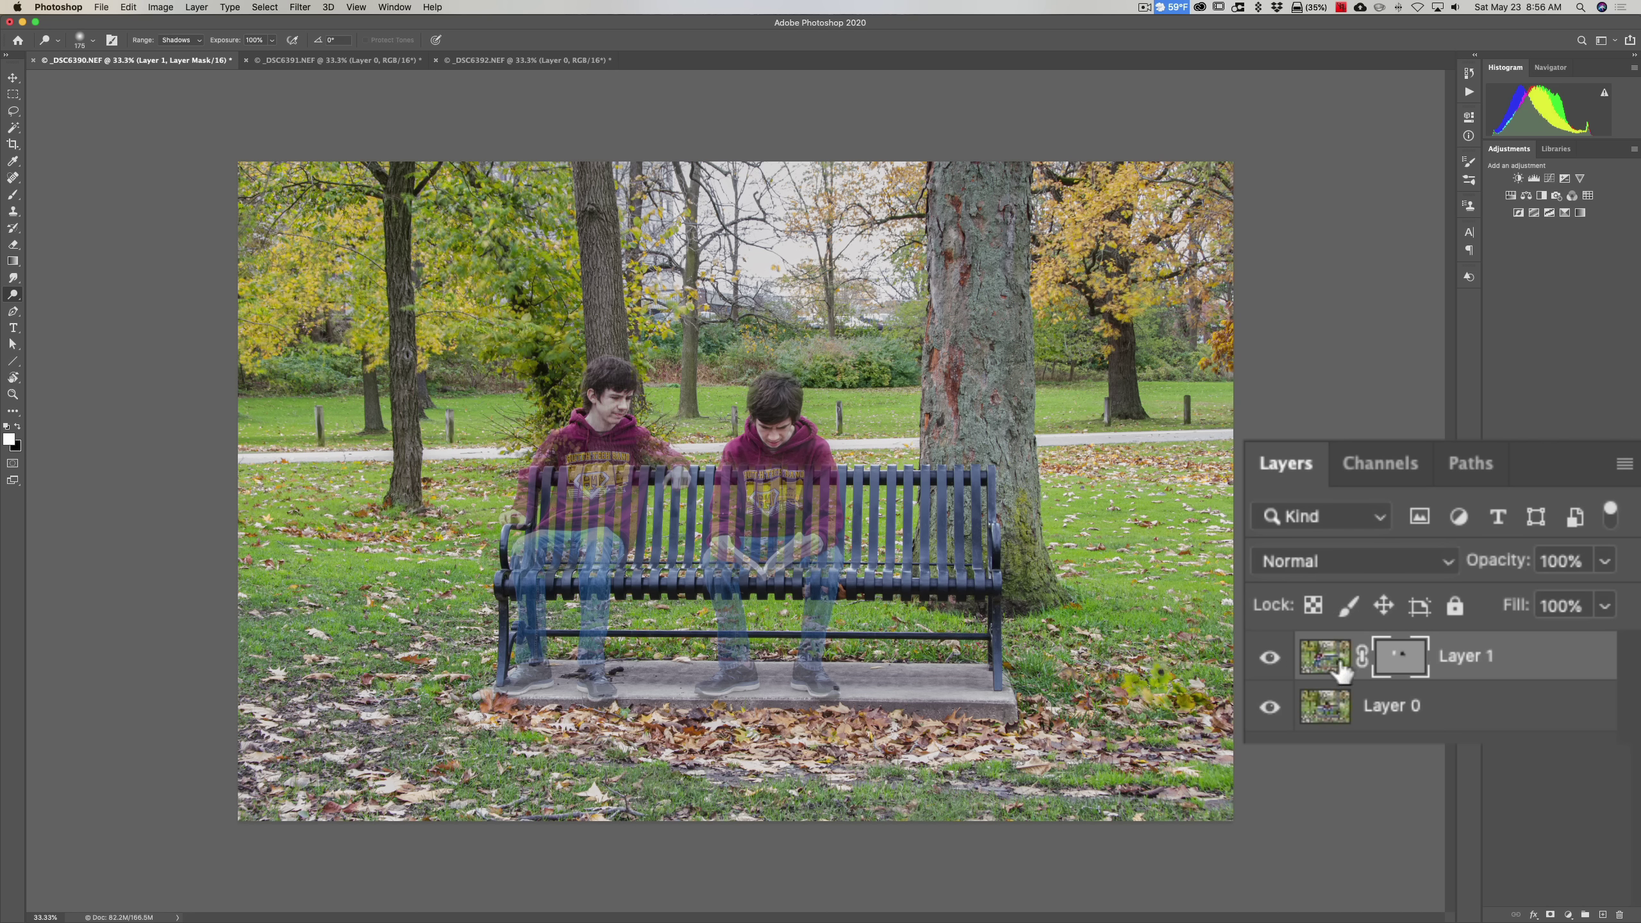
# - Option-click Layer 1's mask thumbnail to view the gray mask with its light and dark patches
pyautogui.press('alt')
pyautogui.keyDown('alt'); pyautogui.click(1402, 660); pyautogui.keyUp('alt')
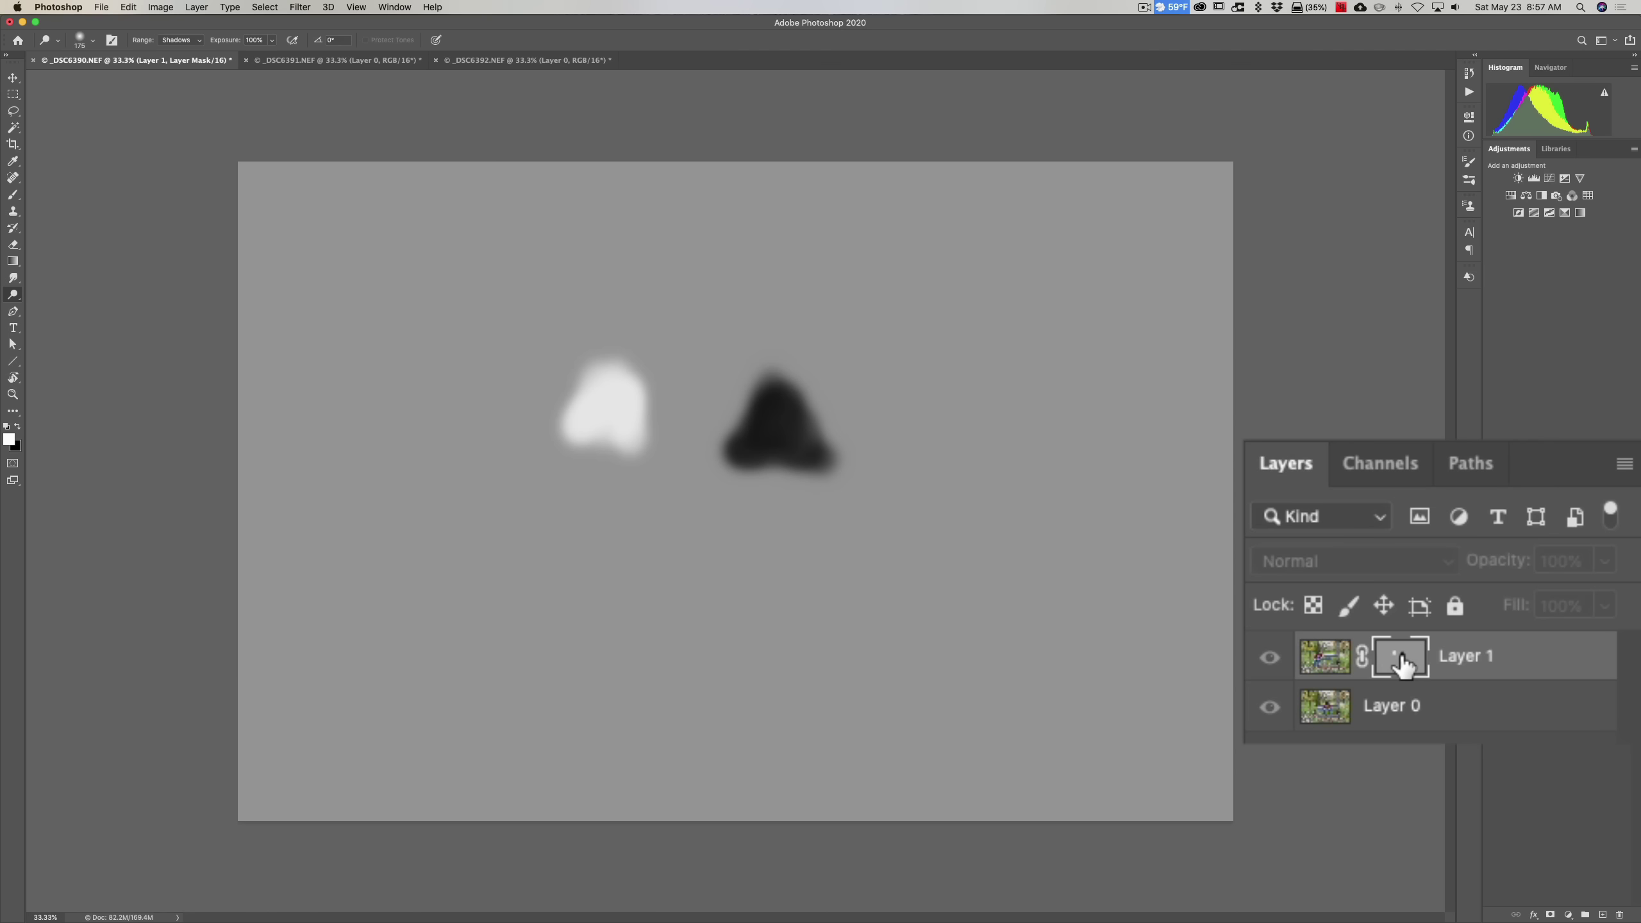
pyautogui.press('alt')
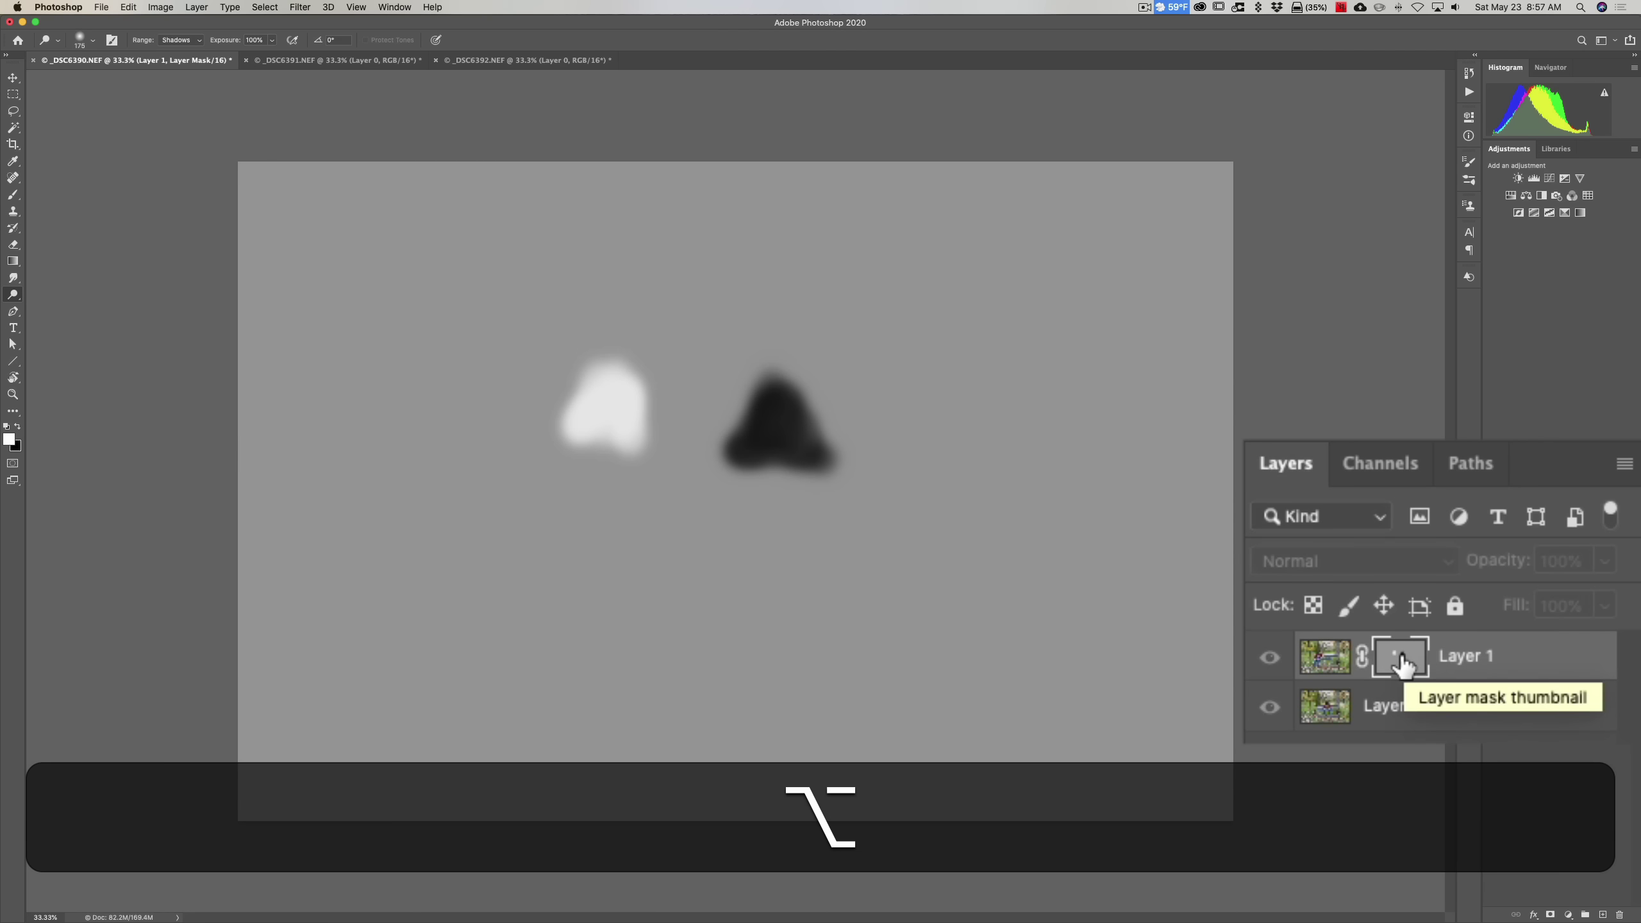
# - Return to the blended view and toggle Layer 1 off and on to compare, leaving it visible
pyautogui.keyDown('alt'); pyautogui.click(1402, 663); pyautogui.keyUp('alt')
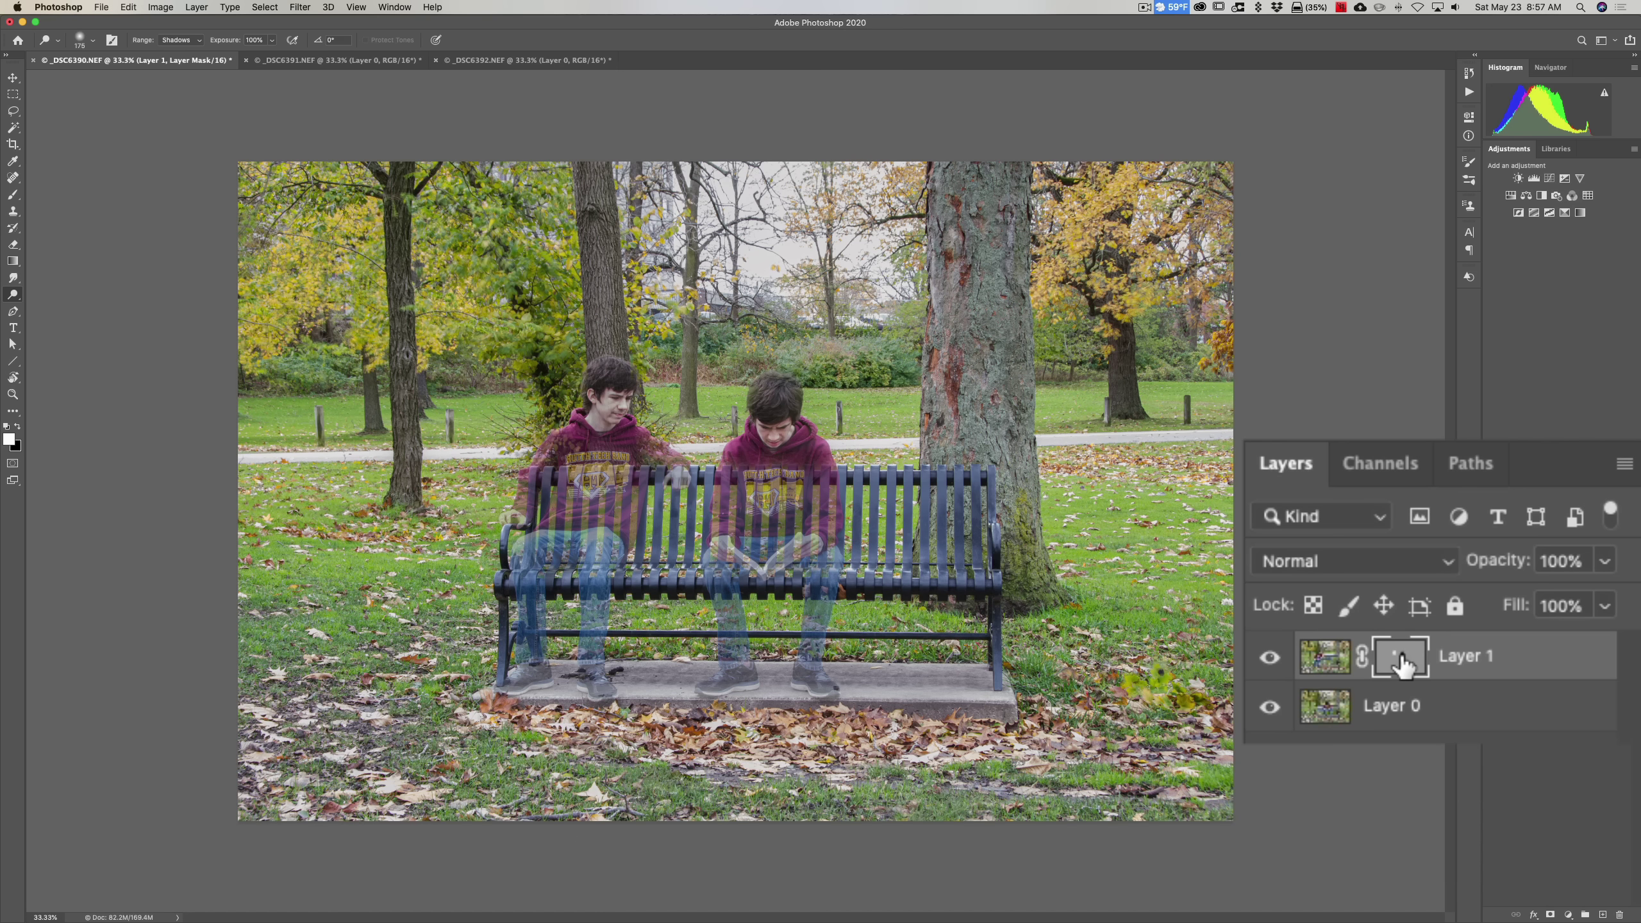
pyautogui.click(1267, 660)
pyautogui.click(1266, 663)
pyautogui.click(1267, 664)
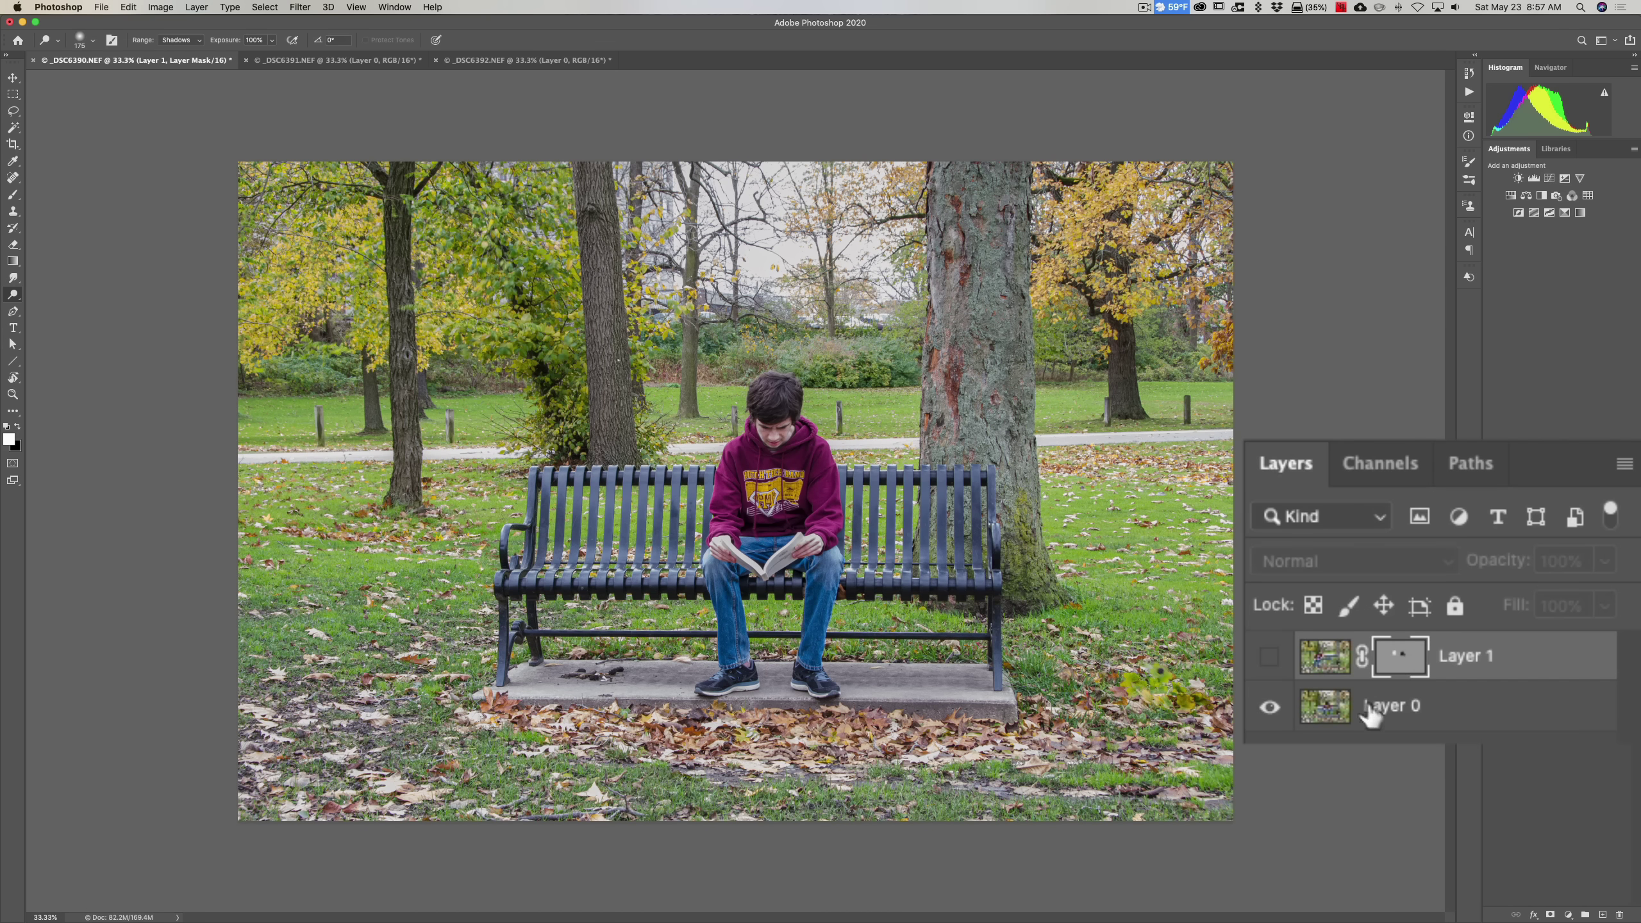
pyautogui.click(1267, 666)
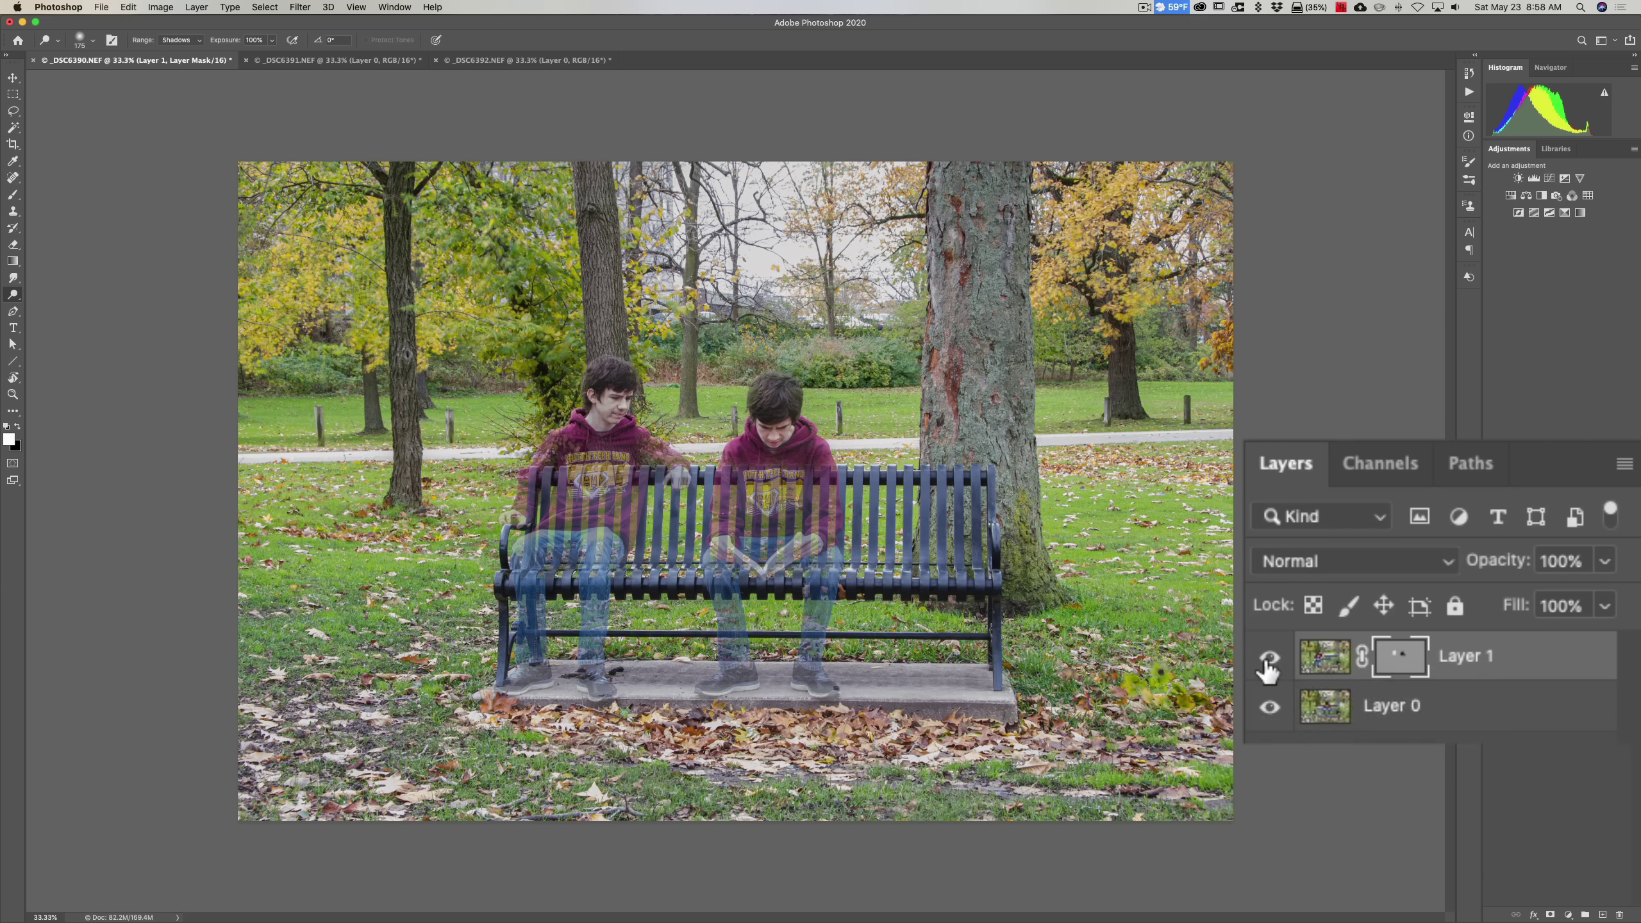
# - Switch to _DSC6392.NEF, the photo of the boy at the bench's right end
pyautogui.click(505, 63)
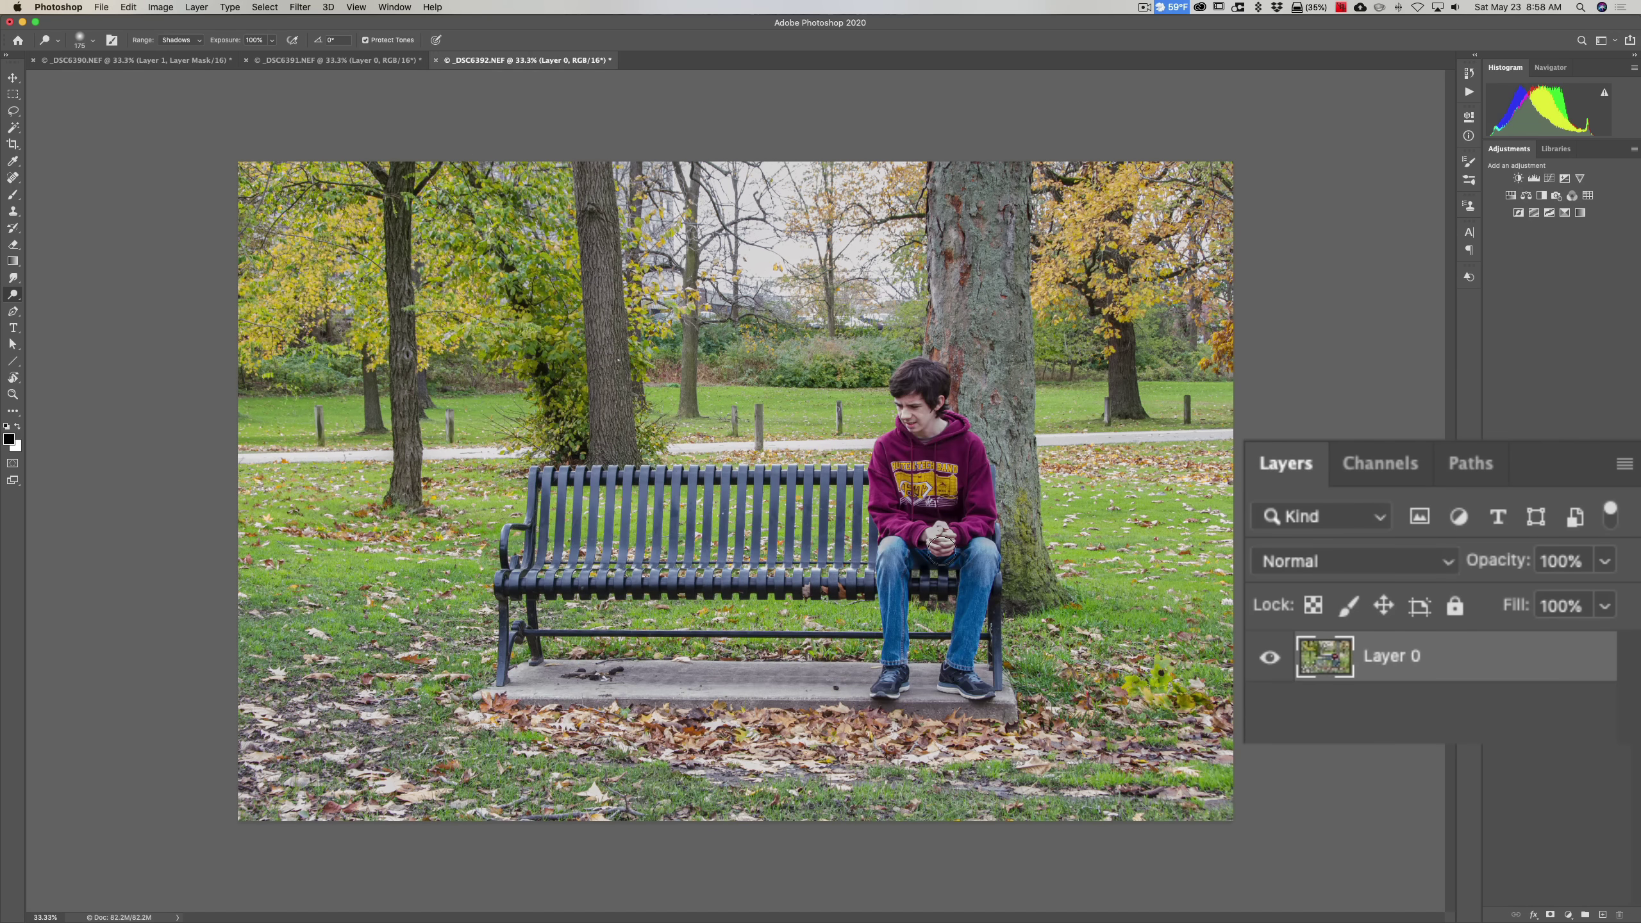